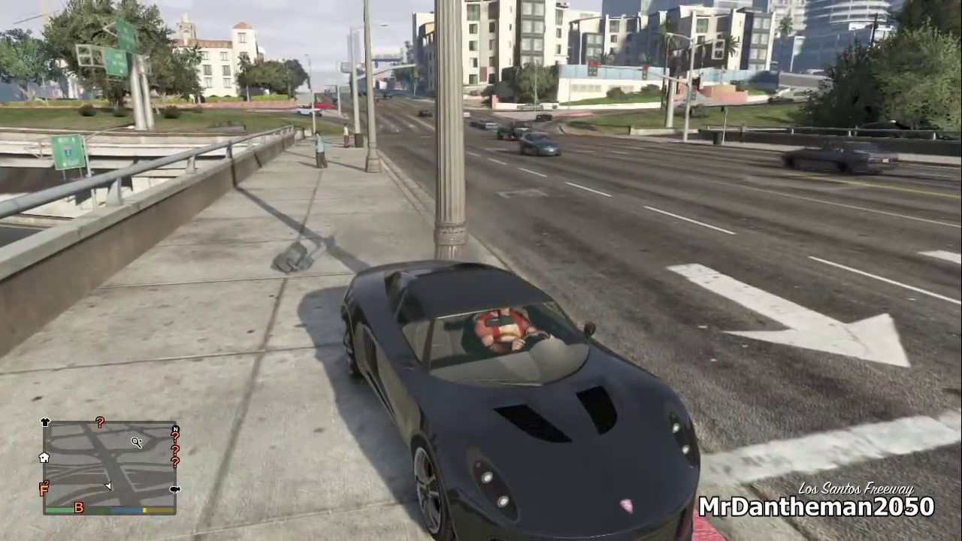
Step: Raise the in-game phone and move to its Quick Save option
key("Up")
key("Left")
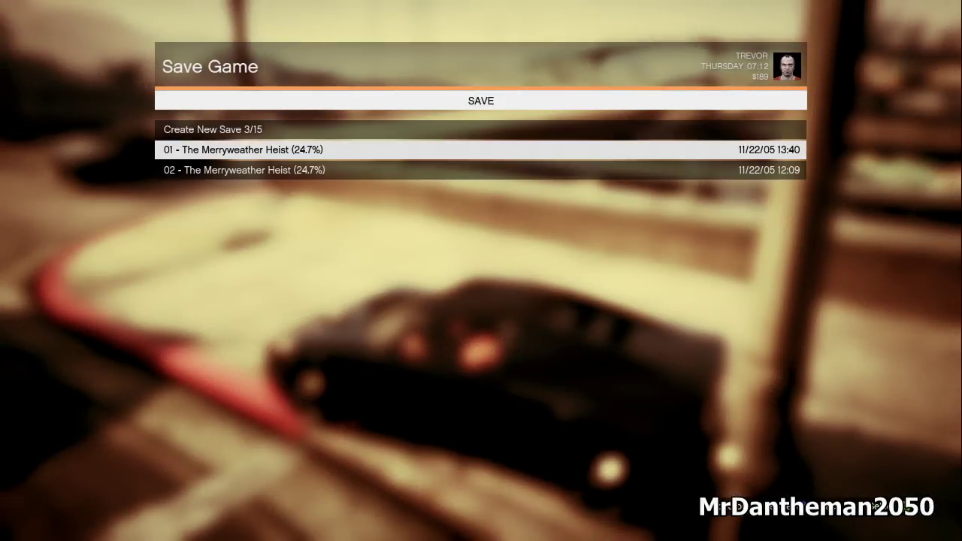
key("Down")
key("Up")
Step: Quick Save the game over slot 01, then exit to the Xbox home screen through the Guide
key("Escape")
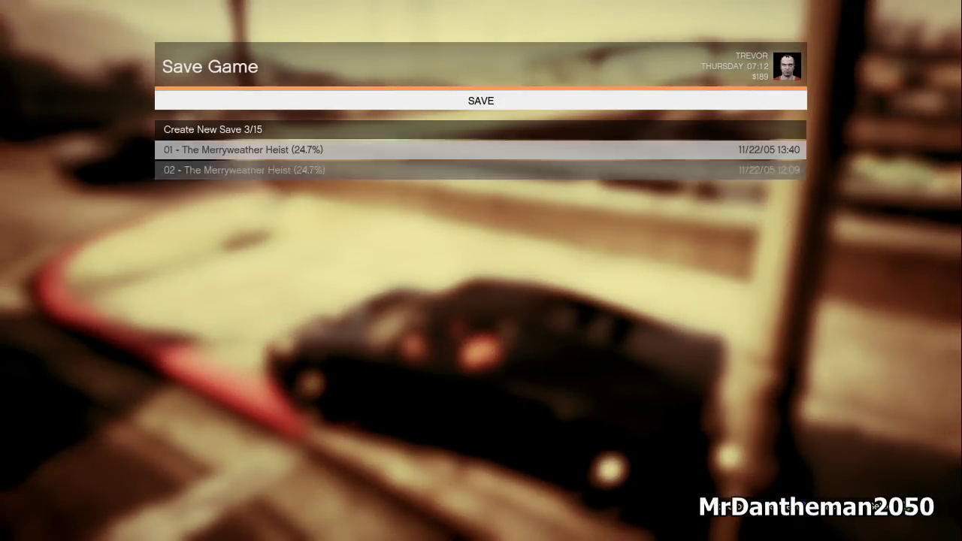
key("super")
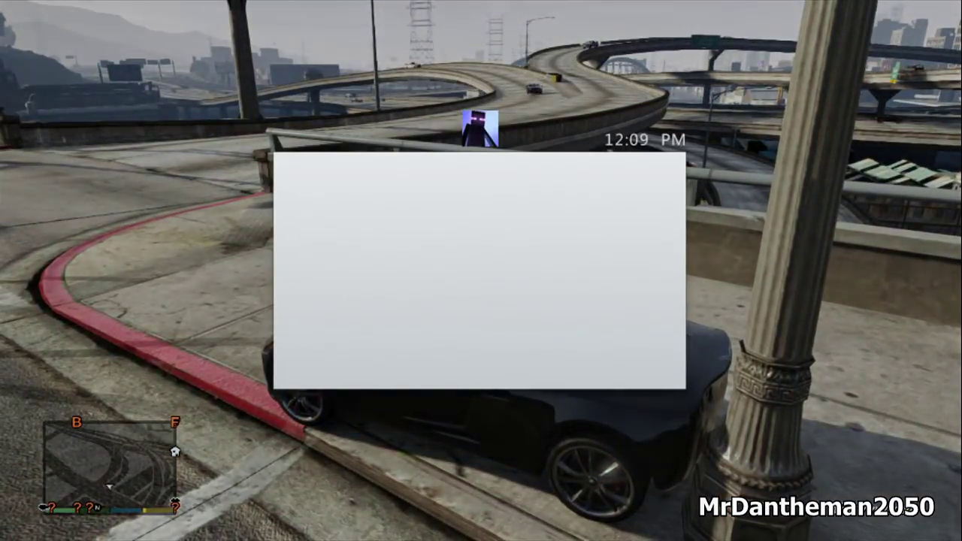
key("Return")
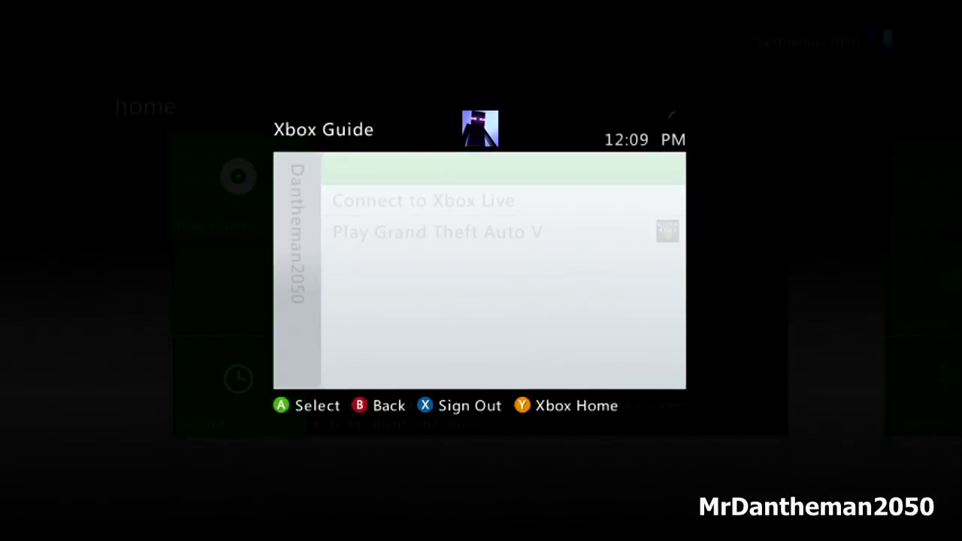
key("Escape")
key("Right")
key("Right")
key("Right")
key("Right")
key("Right")
key("Right")
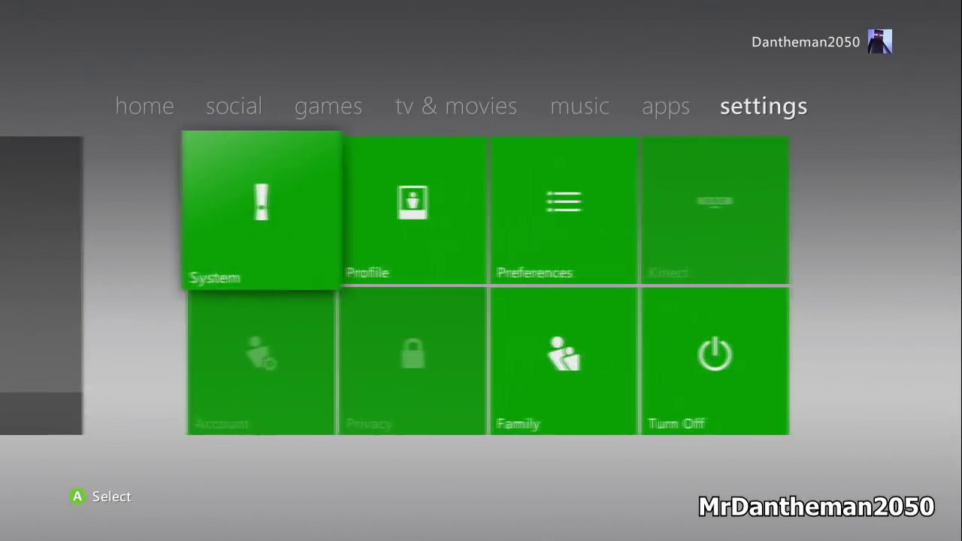
key("Return")
key("Down")
key("Down")
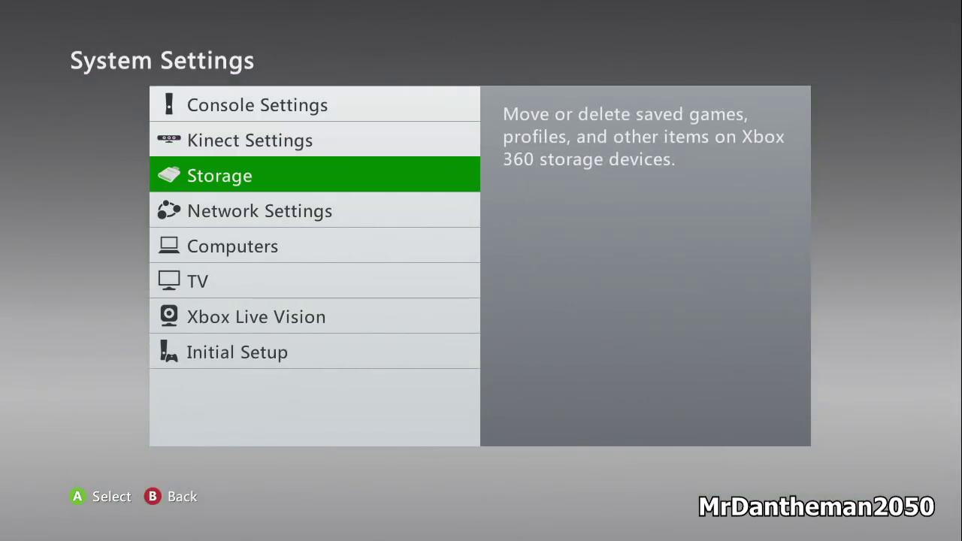
key("Return")
key("Return")
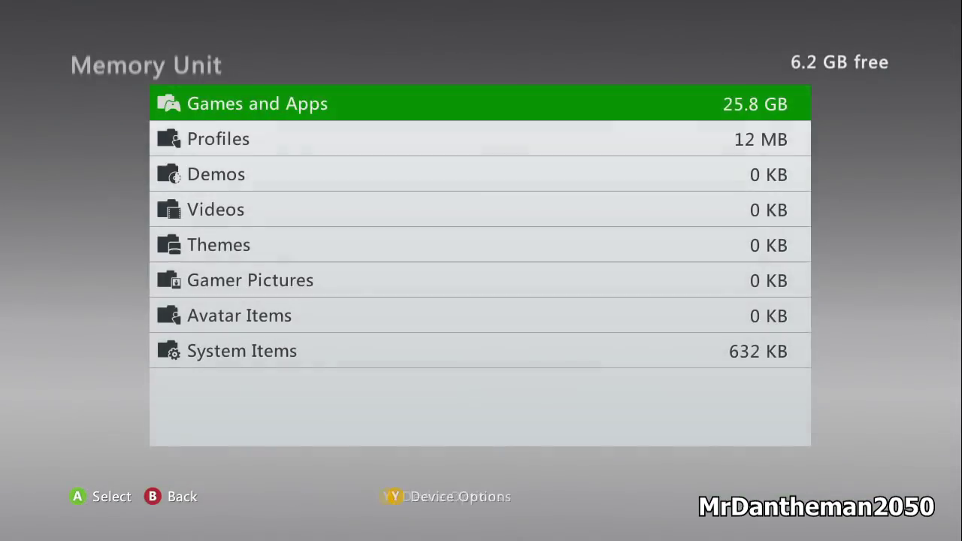
key("Down")
key("Down")
key("Down")
key("Up")
key("Up")
key("Up")
key("Up")
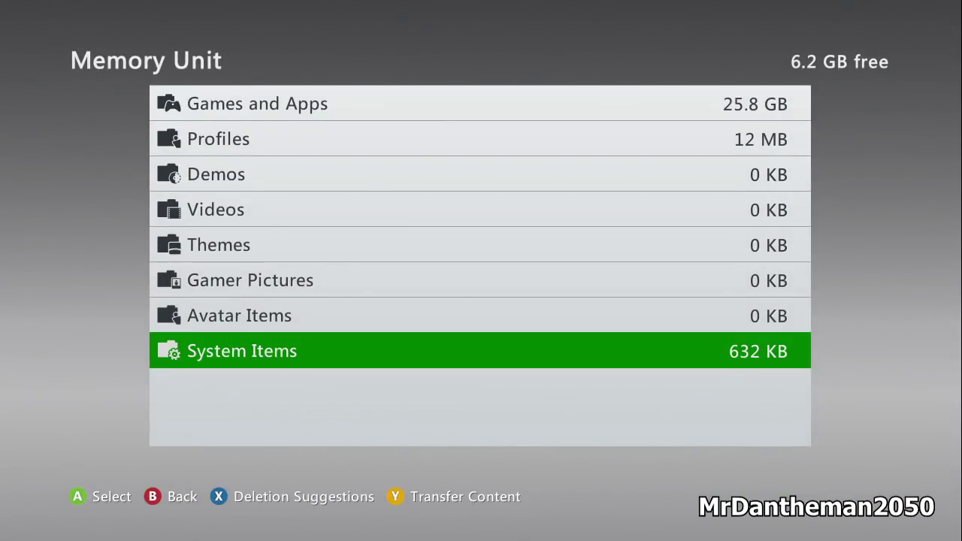
key("Down")
key("Return")
key("Down")
key("Down")
key("Down")
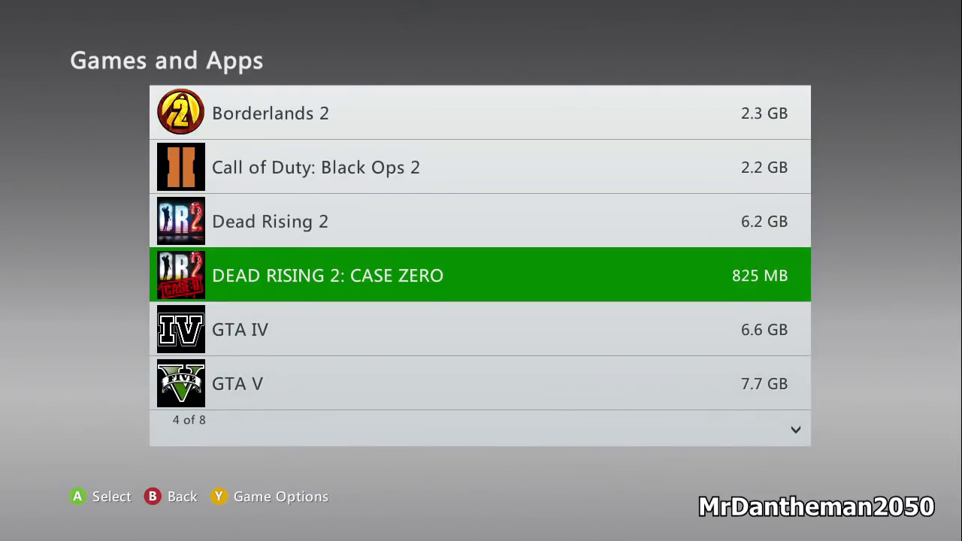
key("Down")
key("Down")
key("Return")
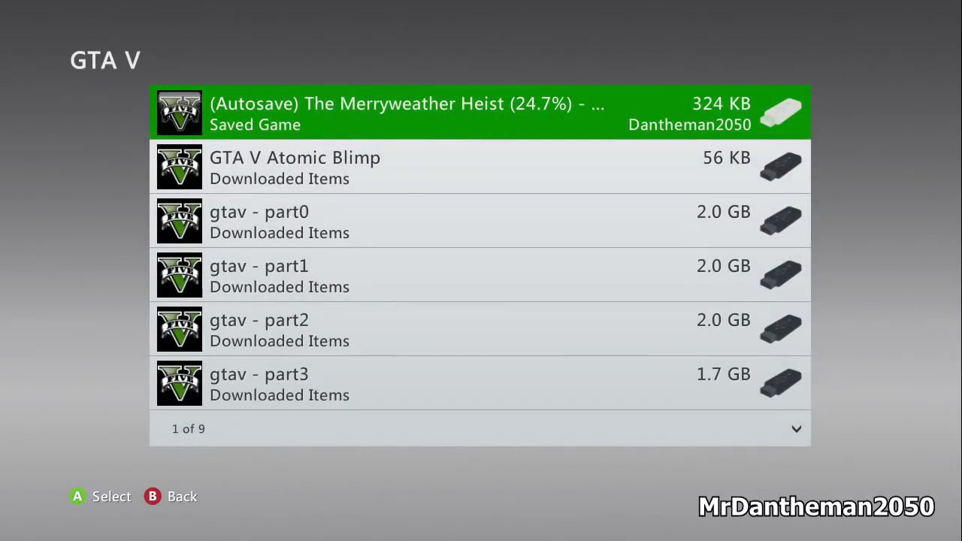
key("Down")
key("Up")
key("Down")
key("Down")
key("Down")
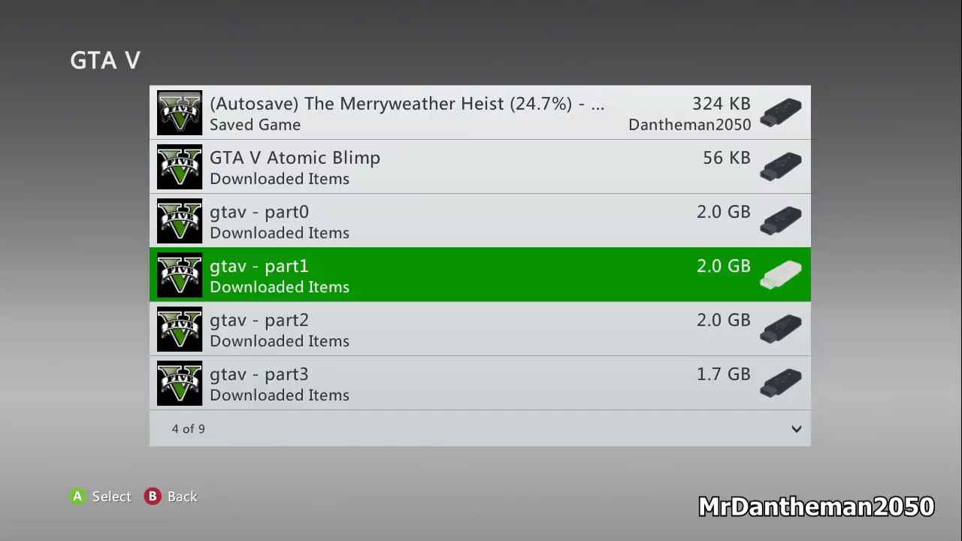
key("Down")
key("Down")
key("Down")
key("Down")
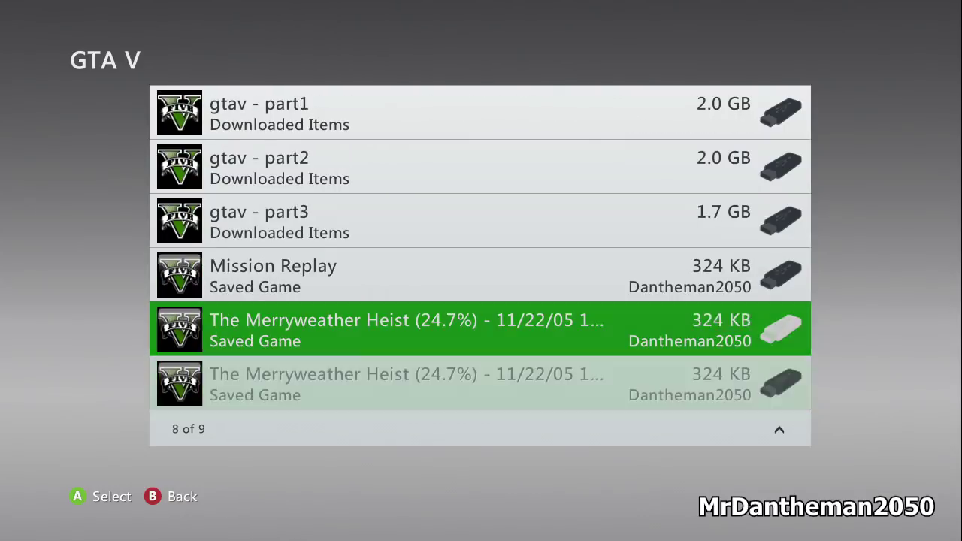
key("Escape")
key("Escape")
key("Escape")
key("Escape")
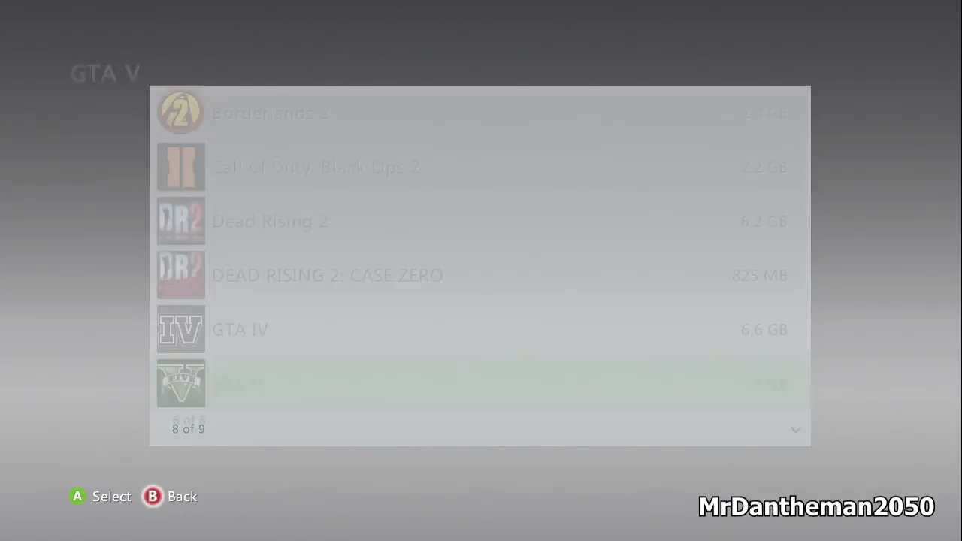
Step: Return to the dashboard and bring the XboxMB Horizon page to the front
key("Left")
key("Left")
key("Left")
key("Left")
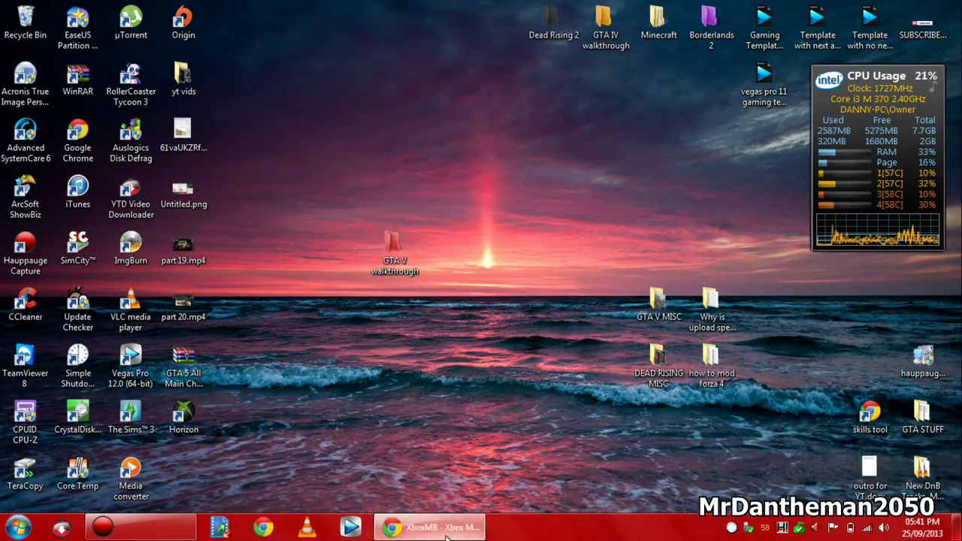
left_click(444, 529)
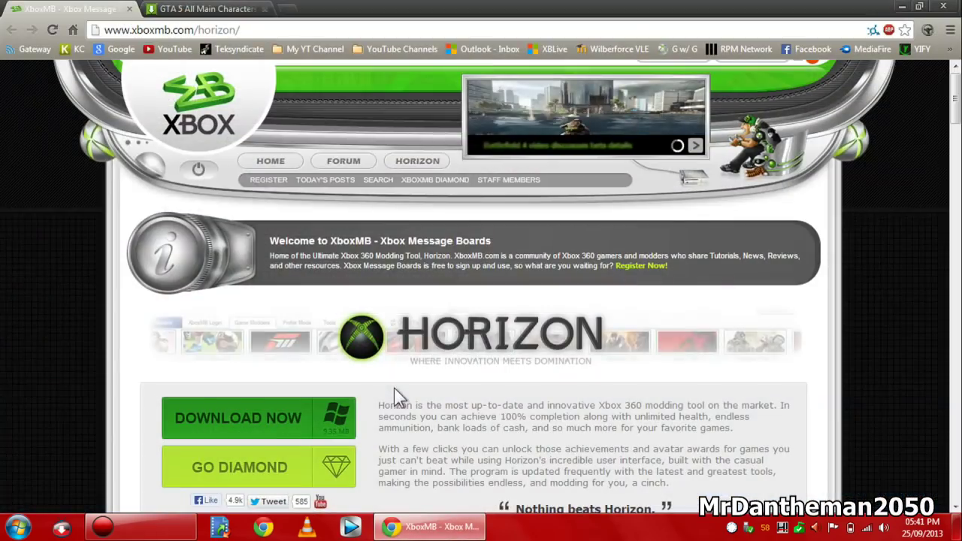
scroll(242, 258, "down", 3)
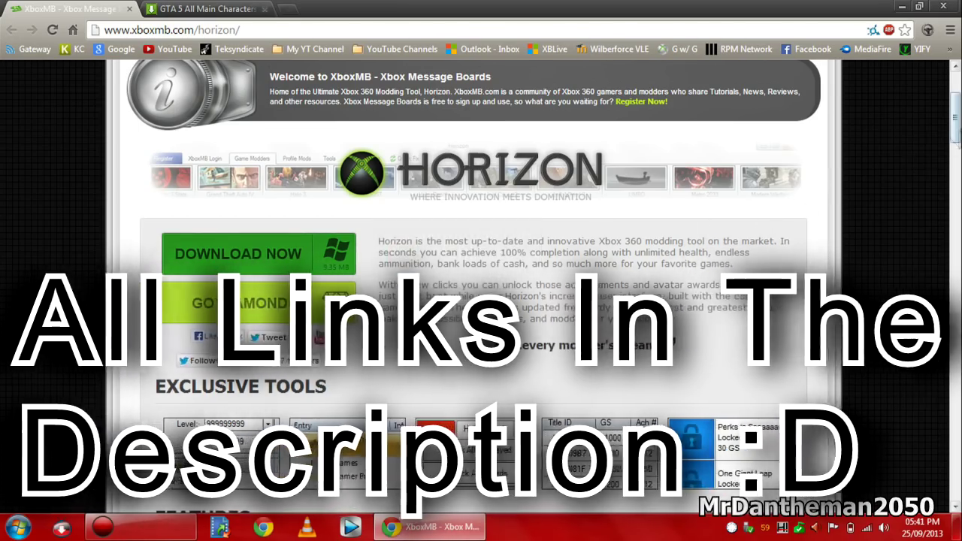
scroll(241, 188, "up", 3)
Step: Start the 172.04 KB modded money archive download from MediaFire and close the advert pop-up
left_click(203, 9)
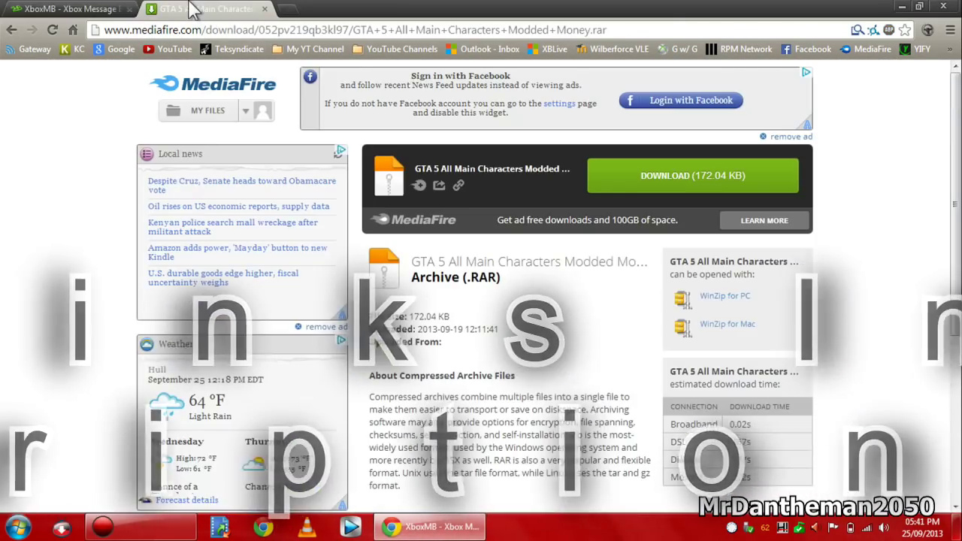
left_click(673, 193)
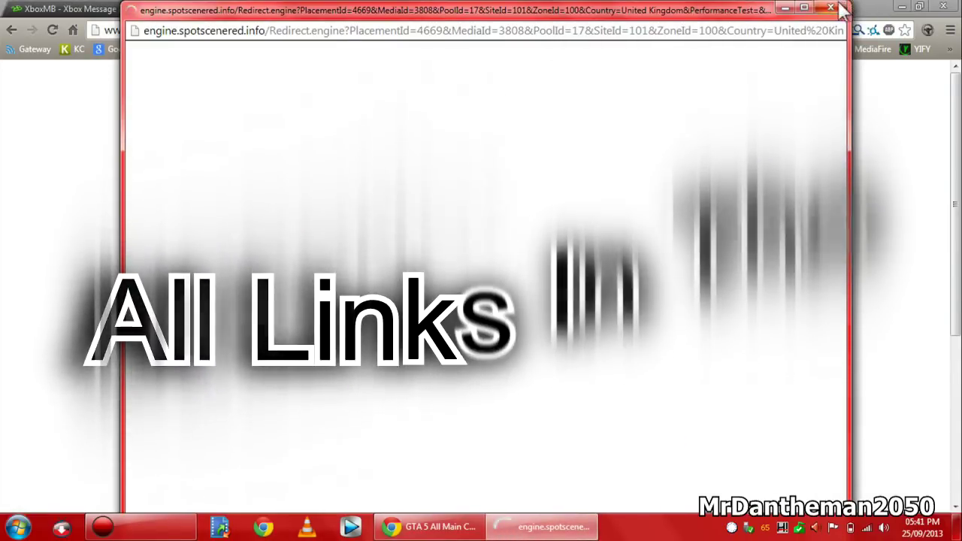
left_click(831, 7)
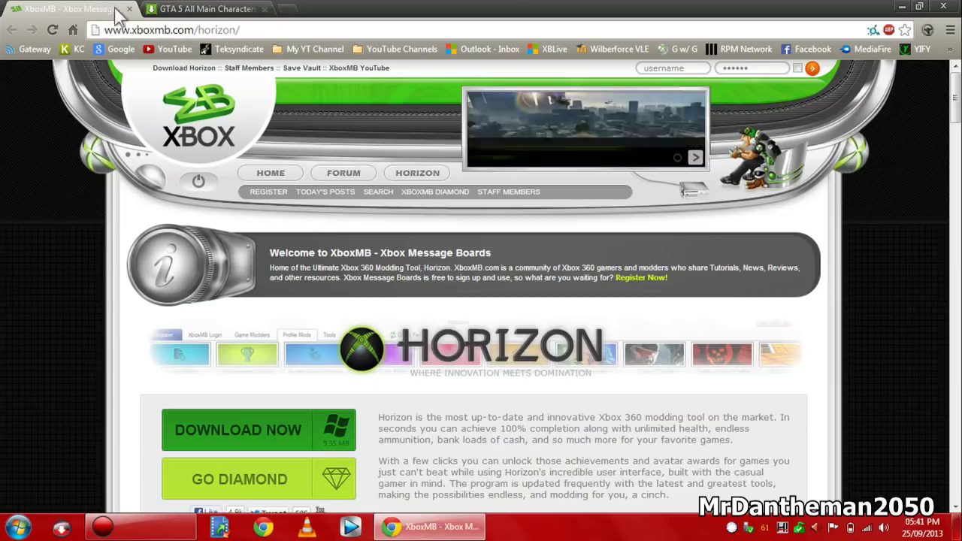
Step: Close both Chrome pages and the GTA V walkthrough folder
left_click(120, 10)
left_click(129, 9)
left_click(130, 10)
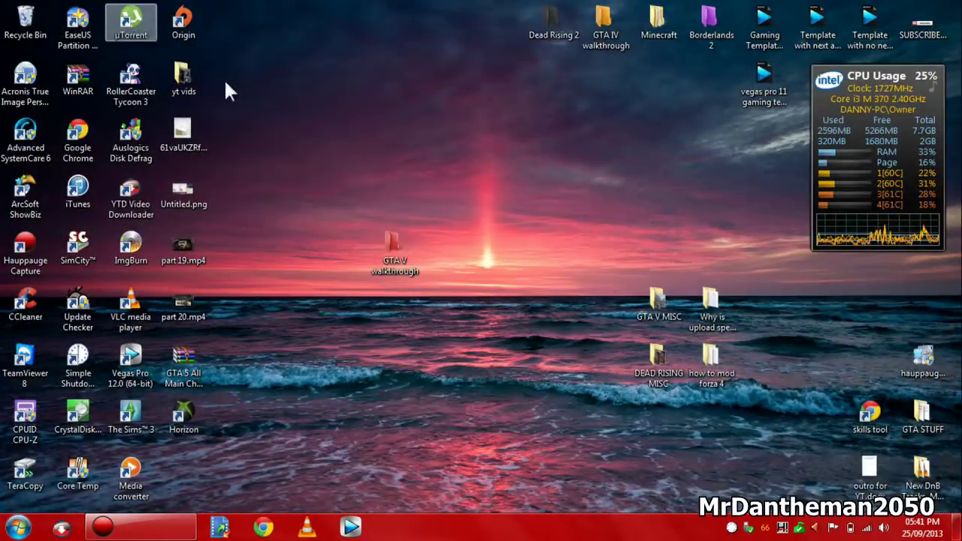
double_click(398, 269)
left_click(781, 60)
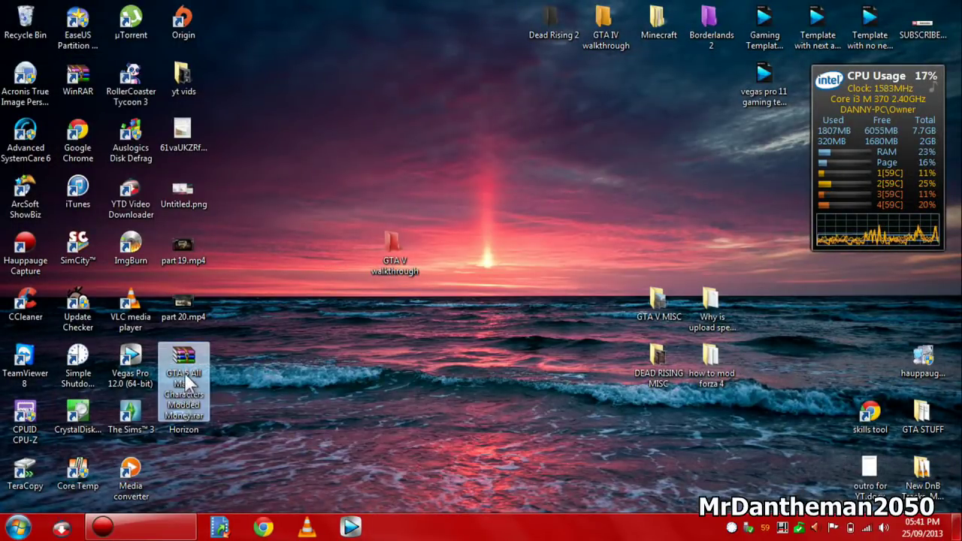
Step: Extract the modded money archive into its own 'GTA 5 All Main Characters Modded Money' desktop folder
left_click_drag(207, 396, 312, 396)
right_click(303, 380)
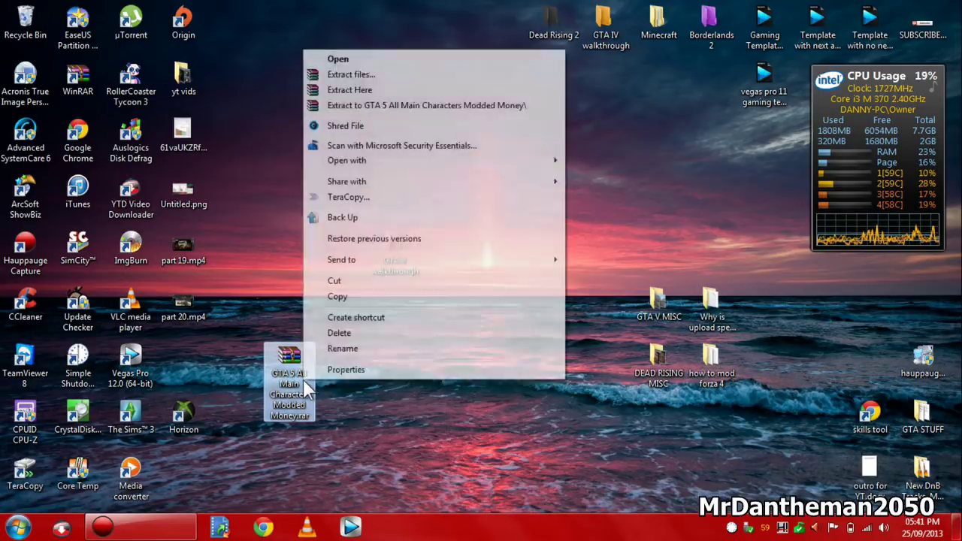
left_click(376, 106)
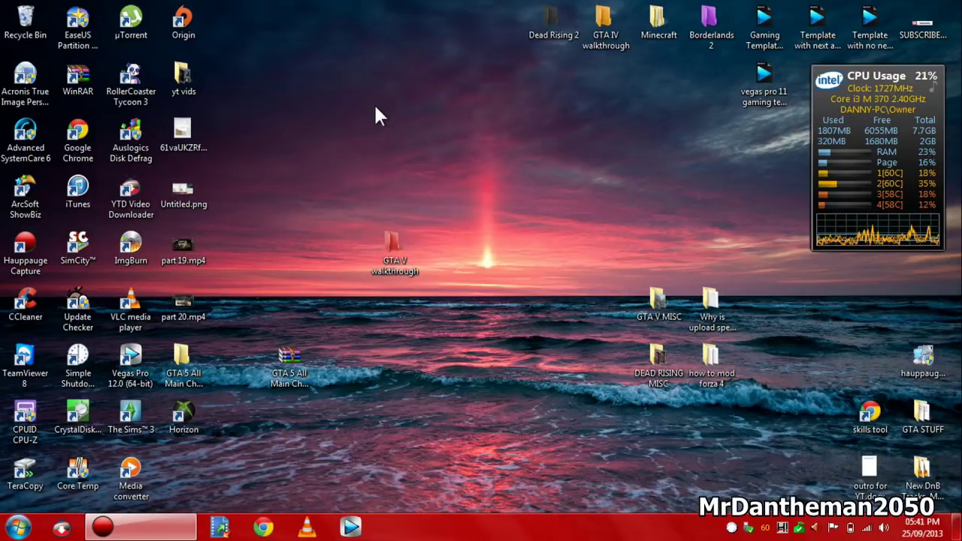
left_click_drag(188, 369, 359, 379)
Step: Open the extracted folder down to the SGTA50000 save file, then close it
double_click(351, 369)
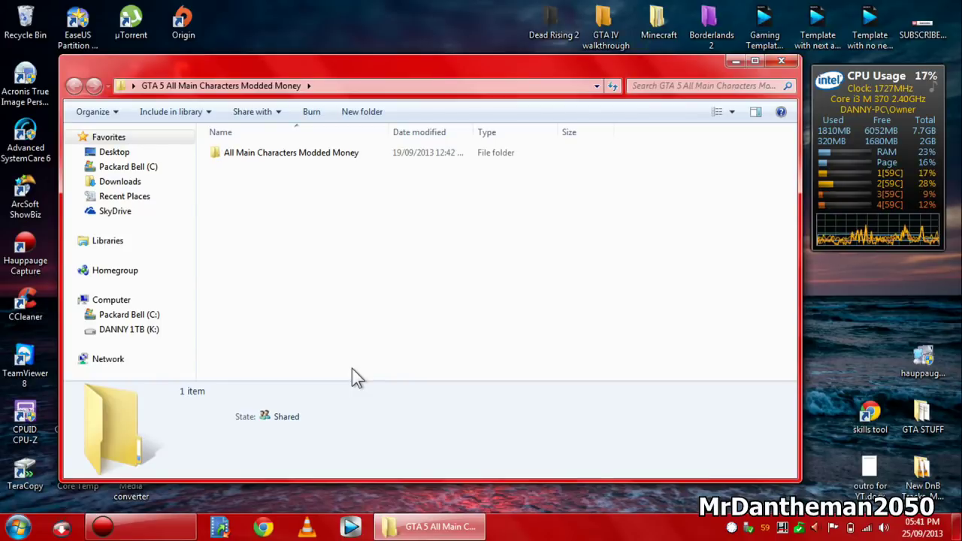
key("Down")
key("Return")
key("Down")
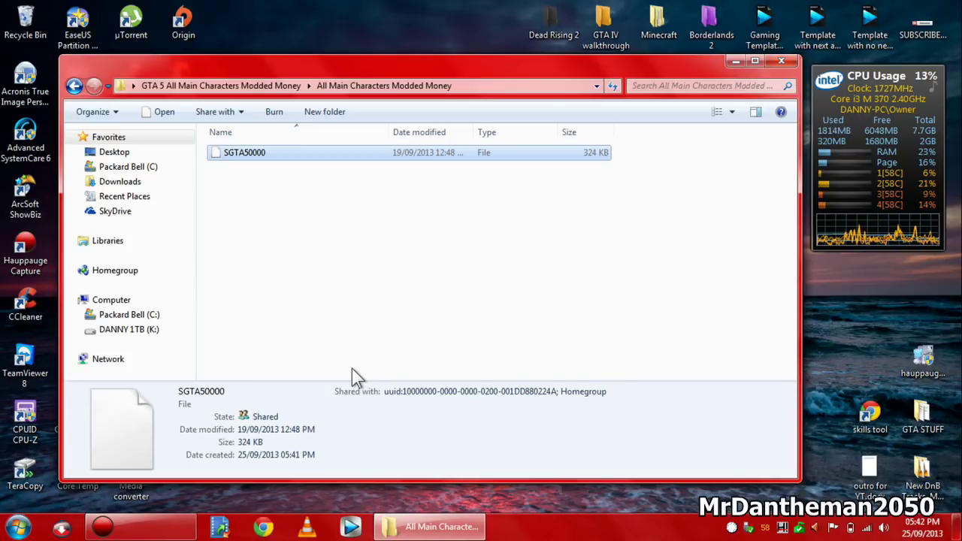
left_click(641, 169)
left_click(782, 61)
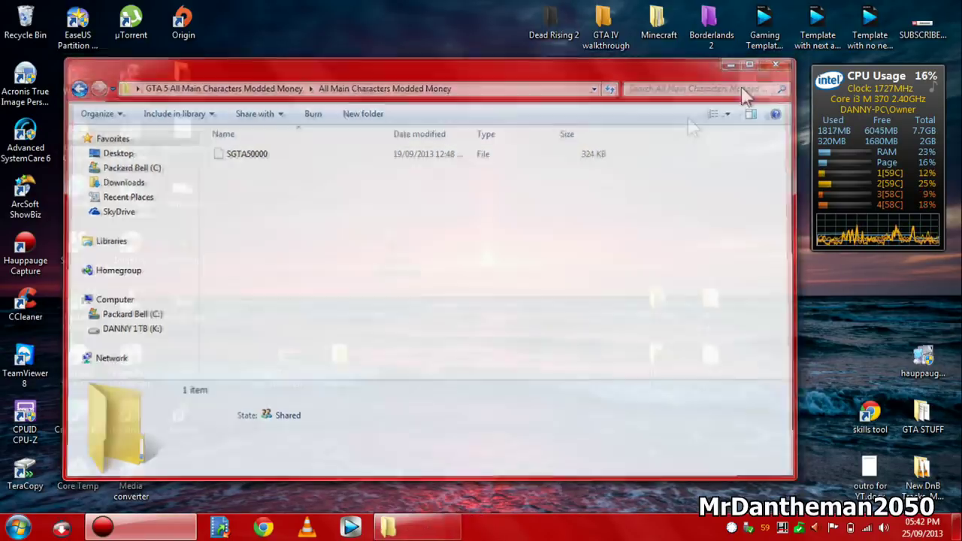
Step: Move the Horizon shortcut up one slot on the desktop and launch Horizon
left_click_drag(189, 403, 196, 354)
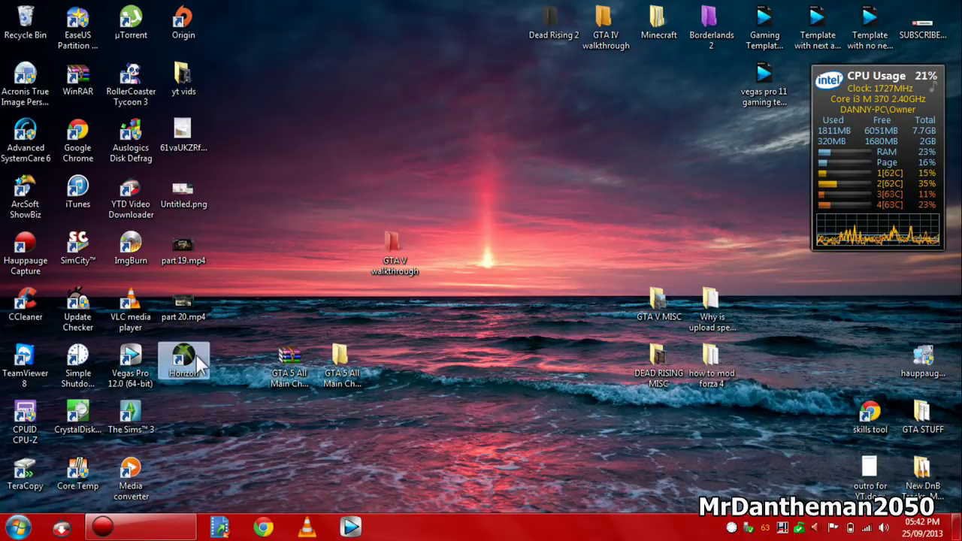
double_click(193, 353)
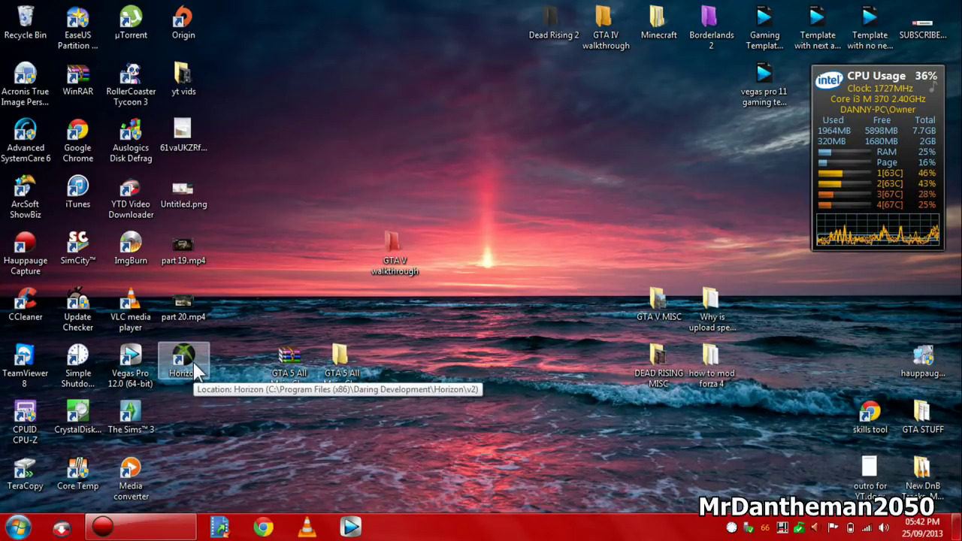
double_click(193, 363)
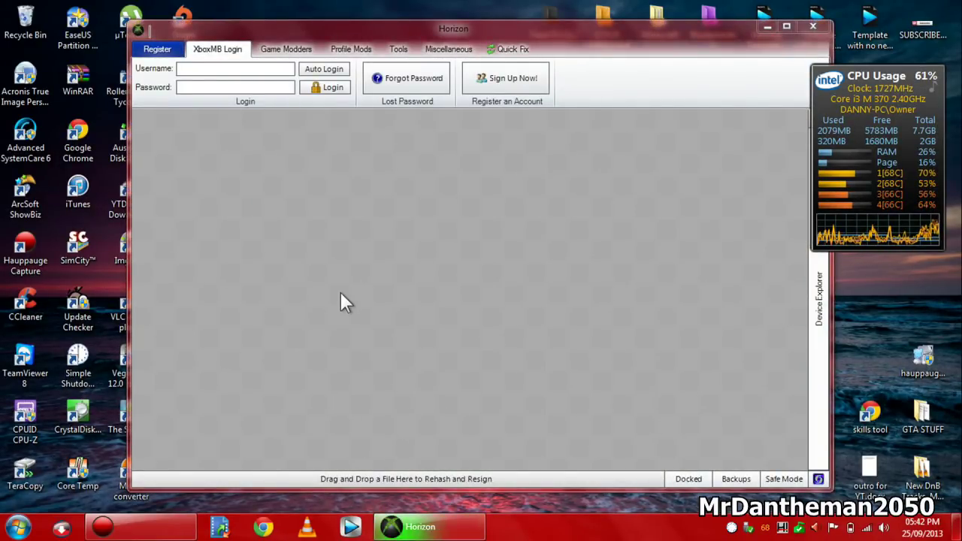
Step: Float the Device Explorer, close the extra Horizon window and expand the 1TB drive's Games folder
left_click_drag(471, 36, 409, 37)
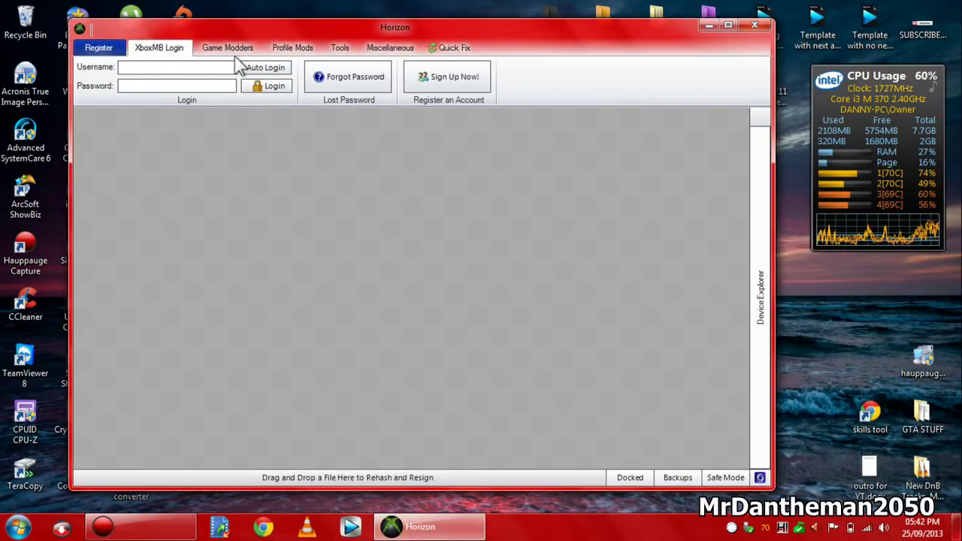
left_click_drag(125, 72, 164, 66)
left_click(101, 162)
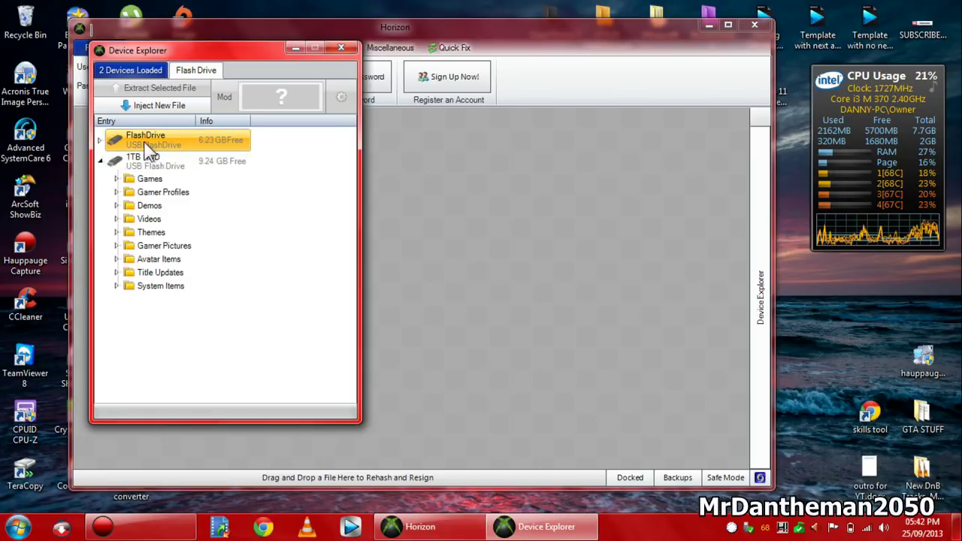
left_click(645, 526)
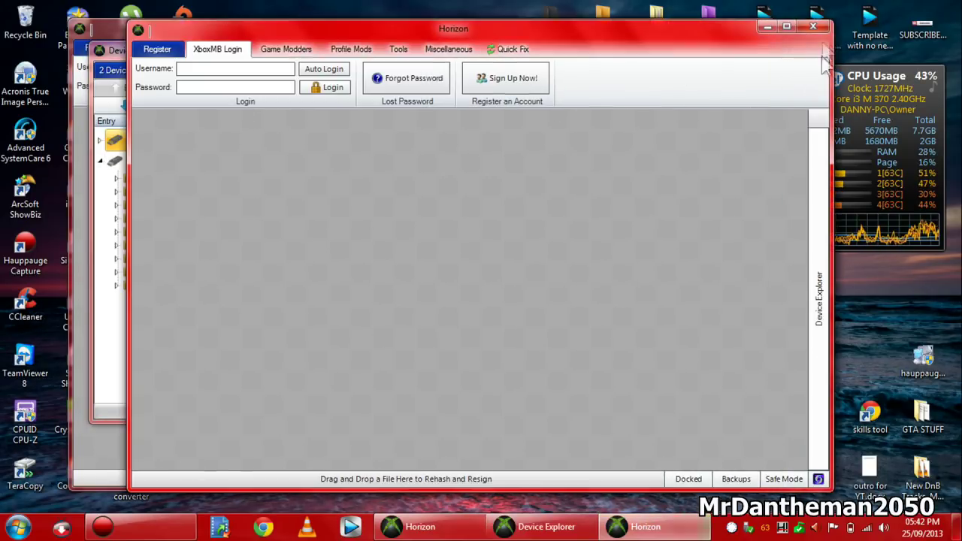
left_click(813, 26)
left_click(155, 161)
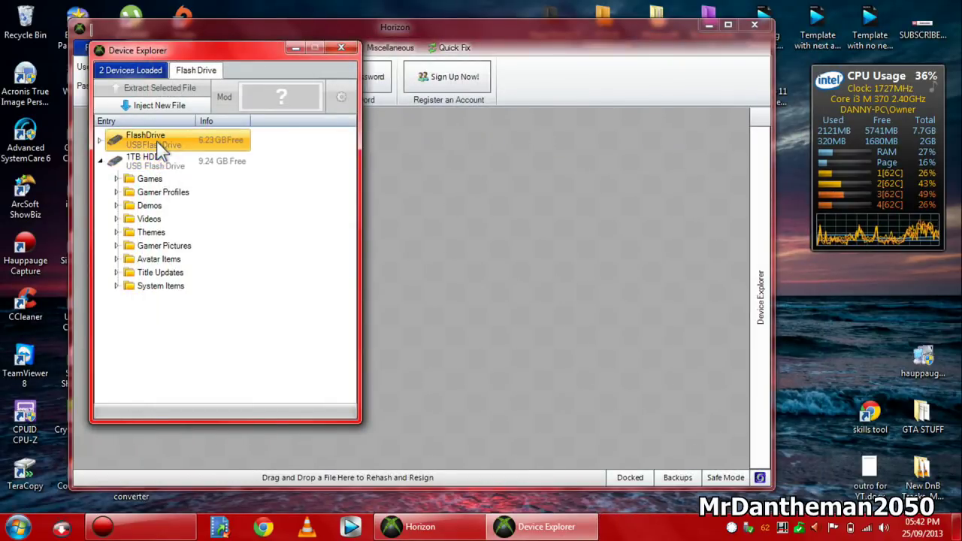
left_click(117, 179)
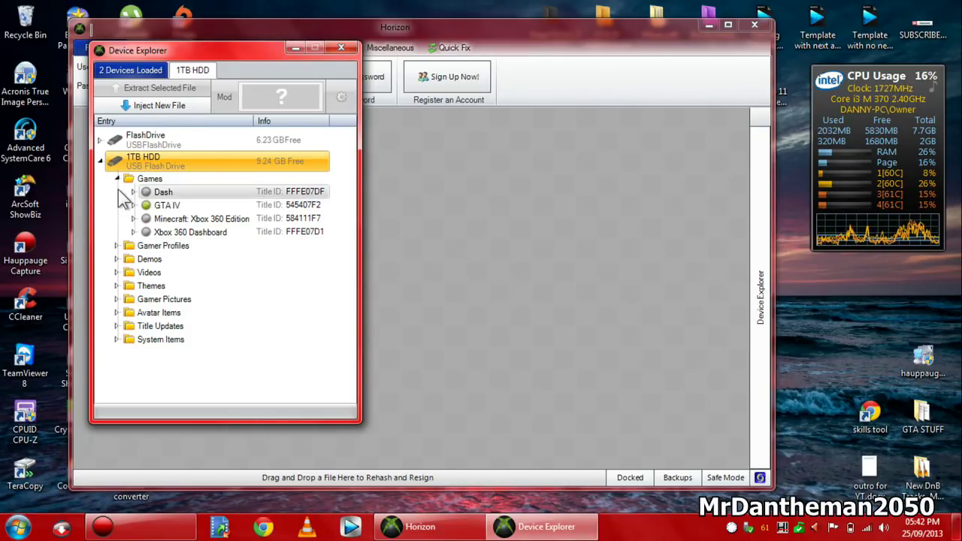
Step: Expand FlashDrive > Games > gtav and select the first Merryweather Heist save
left_click(100, 140)
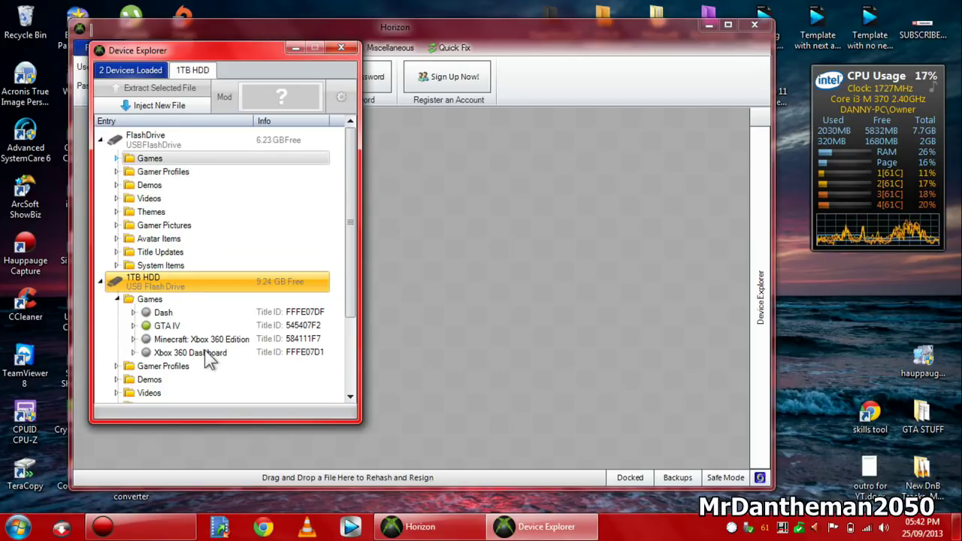
double_click(197, 159)
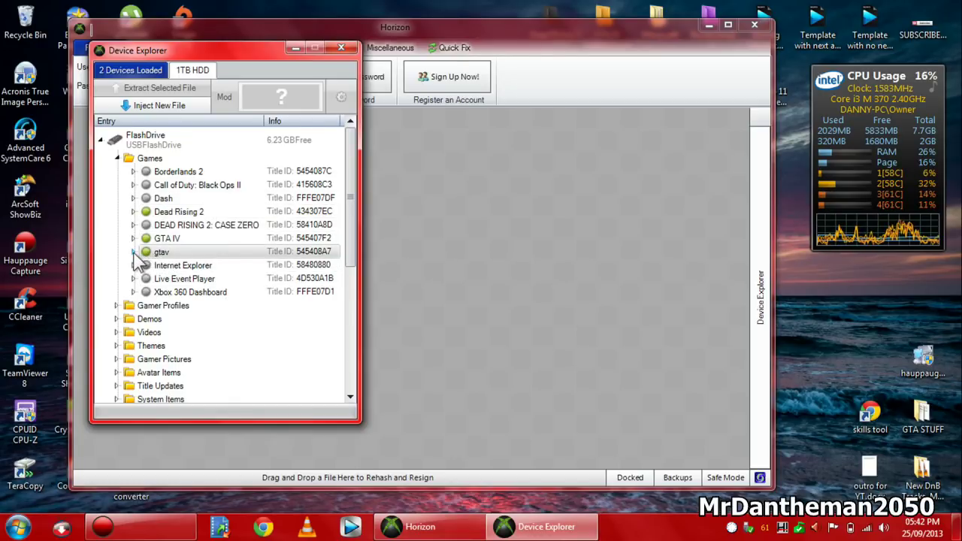
double_click(171, 251)
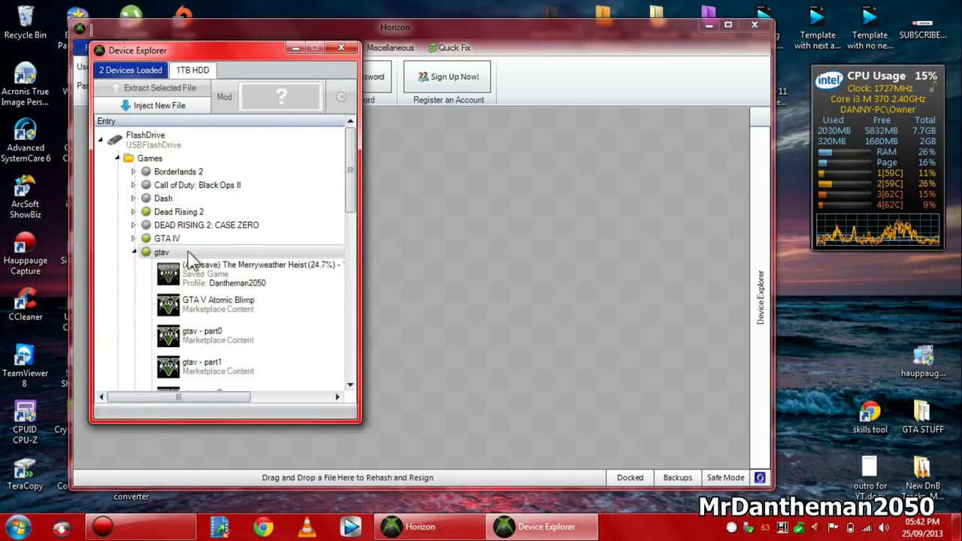
left_click_drag(354, 195, 356, 227)
left_click(304, 329)
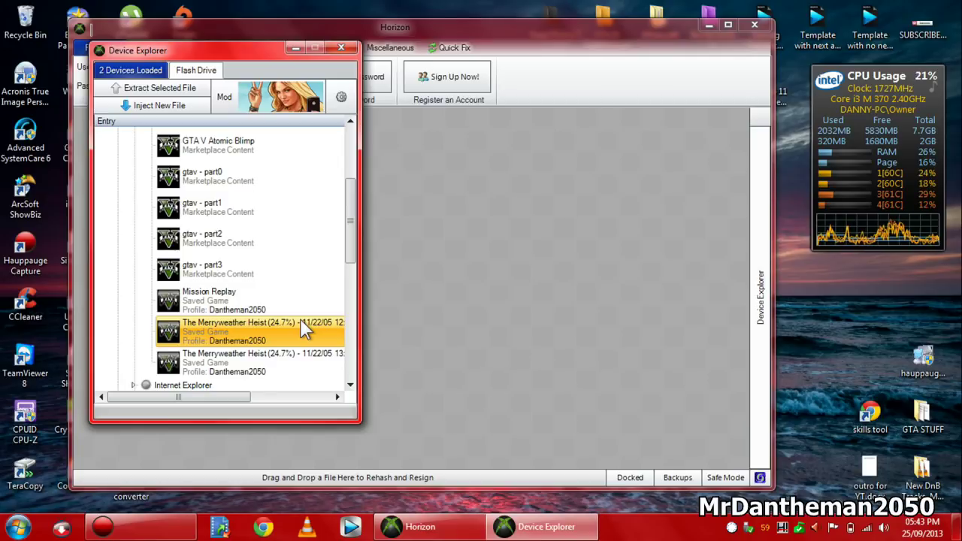
Step: Open the first Merryweather Heist save in the GTA V editor (Michael's money 104973), then close it
double_click(254, 335)
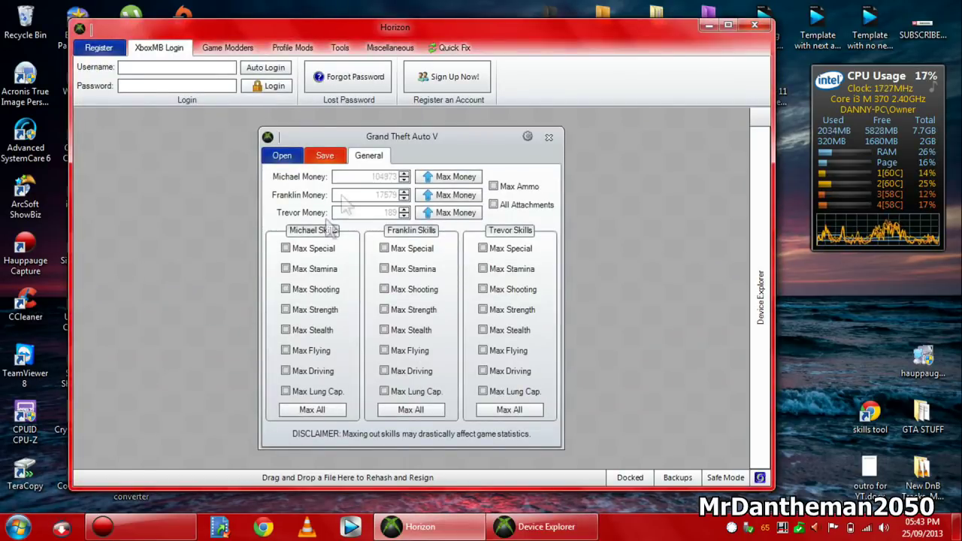
left_click_drag(428, 143, 402, 139)
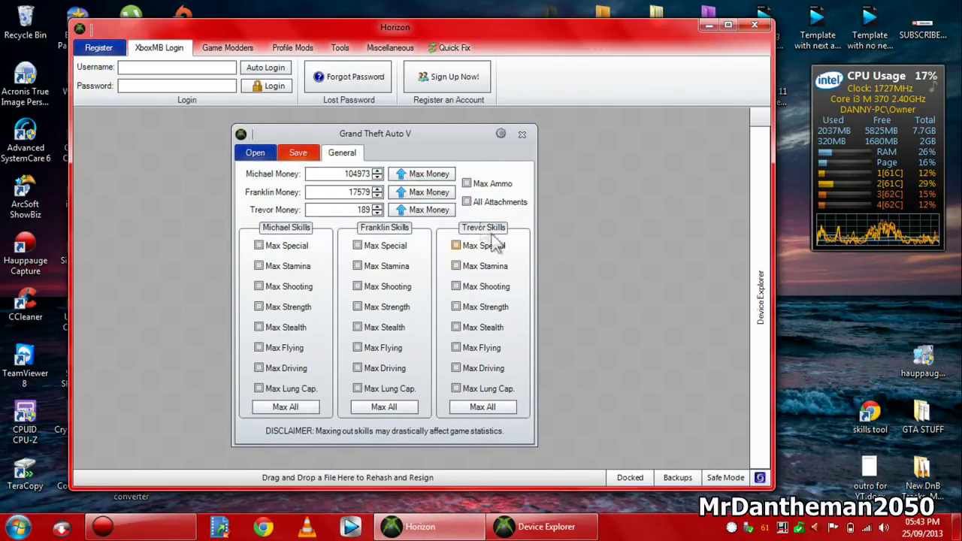
left_click(522, 134)
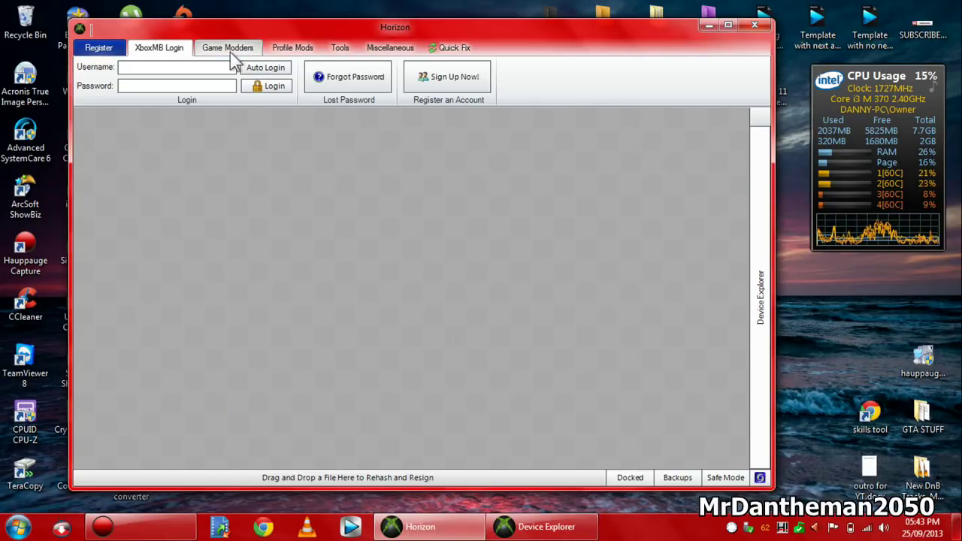
Step: Show the Game Modders list and dock the Device Explorer into the main window
left_click(300, 50)
left_click(168, 53)
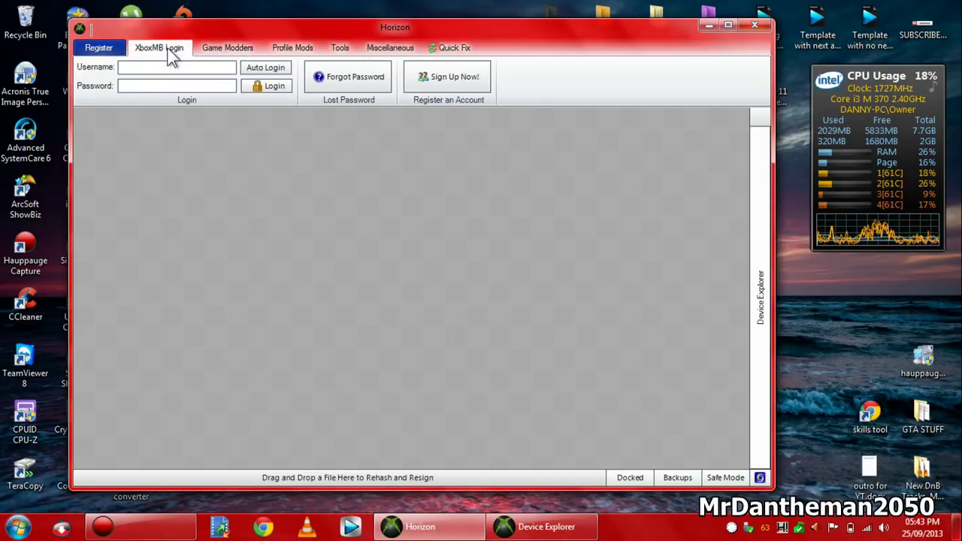
left_click(233, 49)
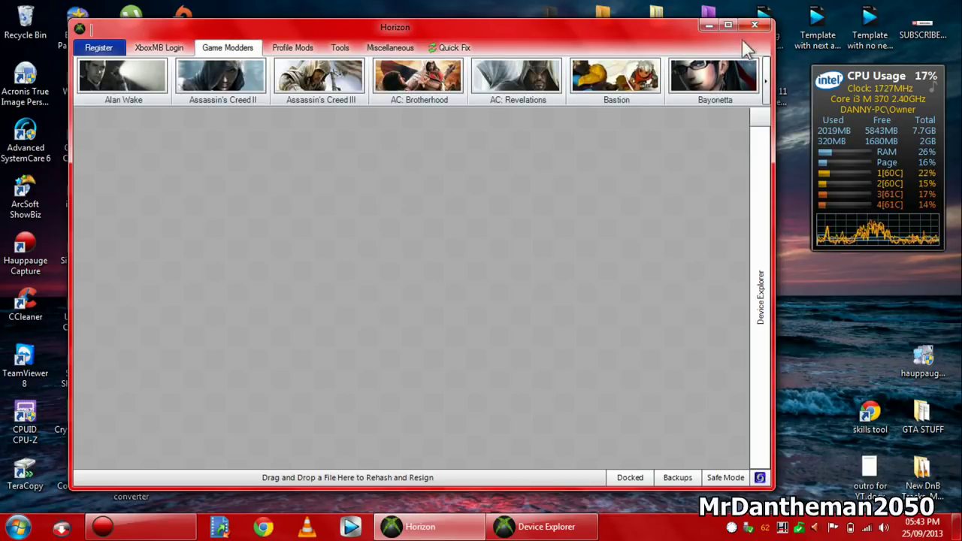
left_click(650, 480)
Step: Extract the Merryweather Heist save to the Desktop as SGTA50000 and dismiss the success message
left_click(652, 403)
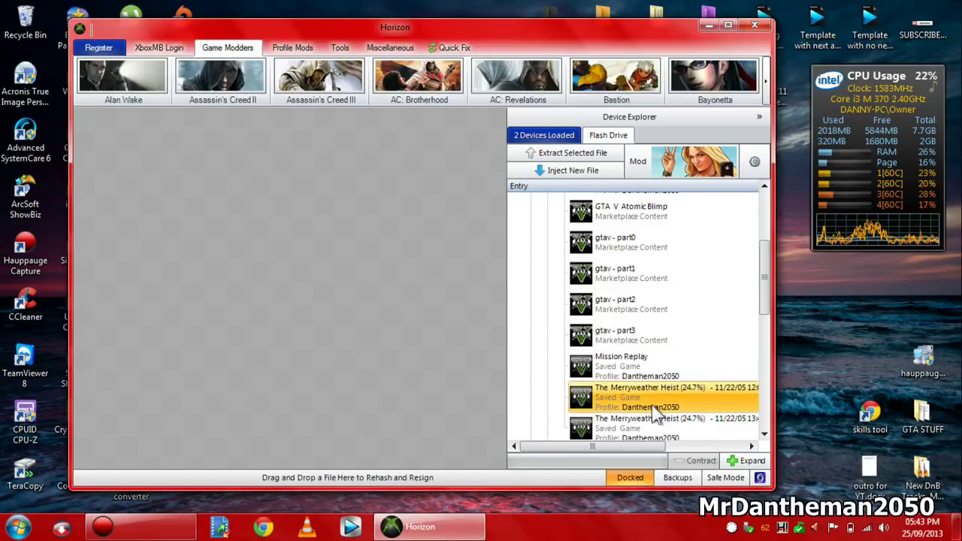
right_click(652, 405)
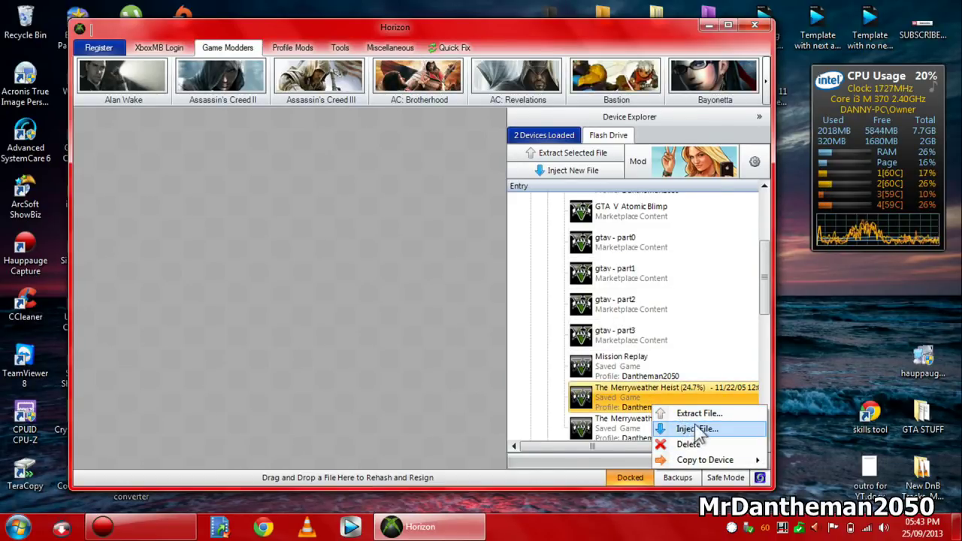
left_click(690, 427)
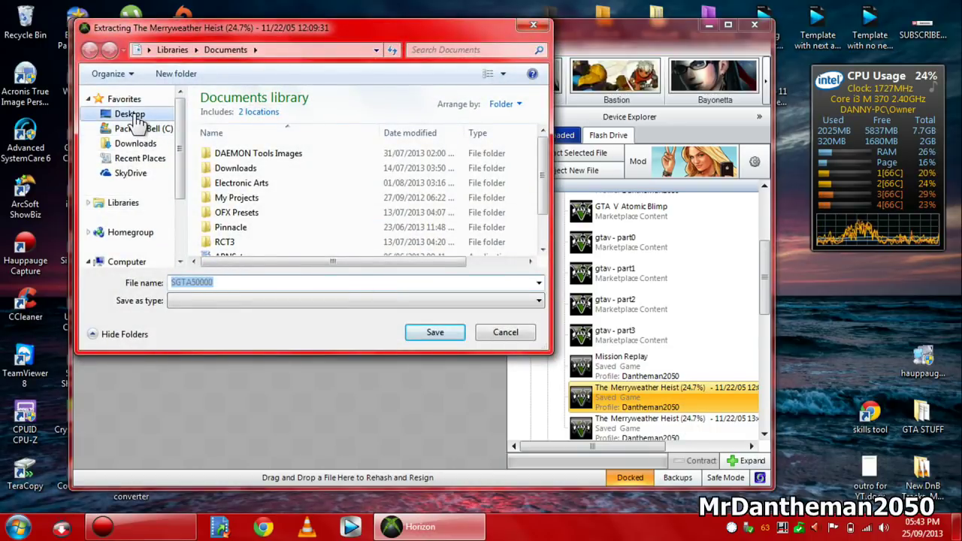
left_click(130, 114)
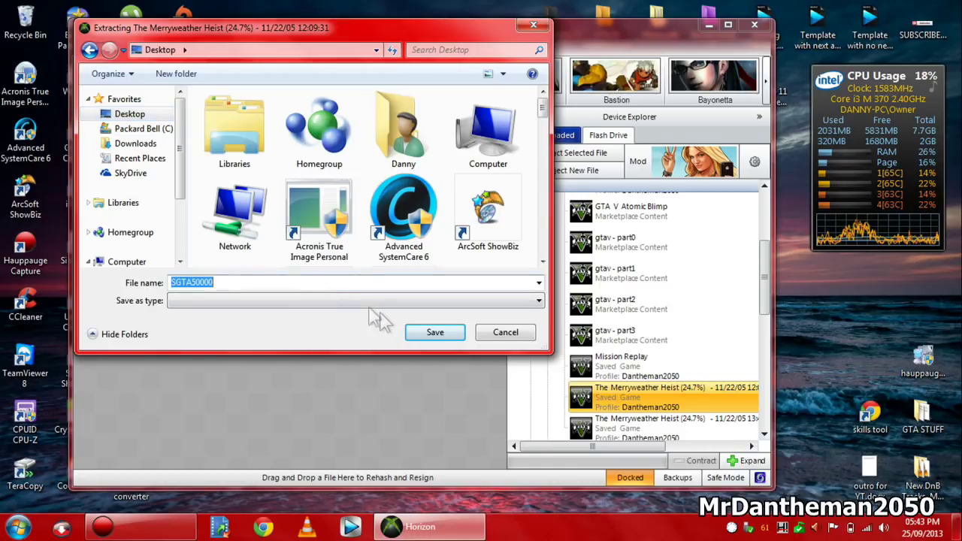
left_click(435, 335)
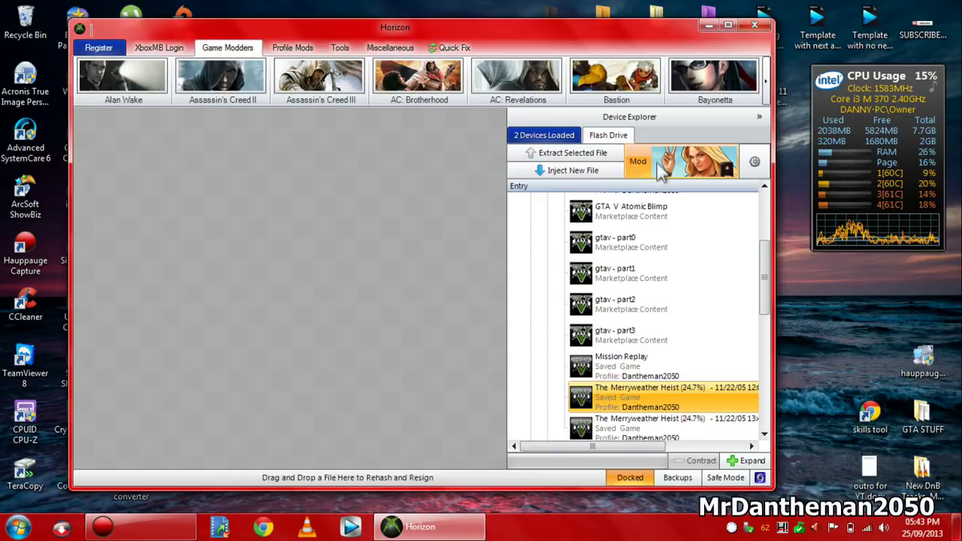
left_click(759, 117)
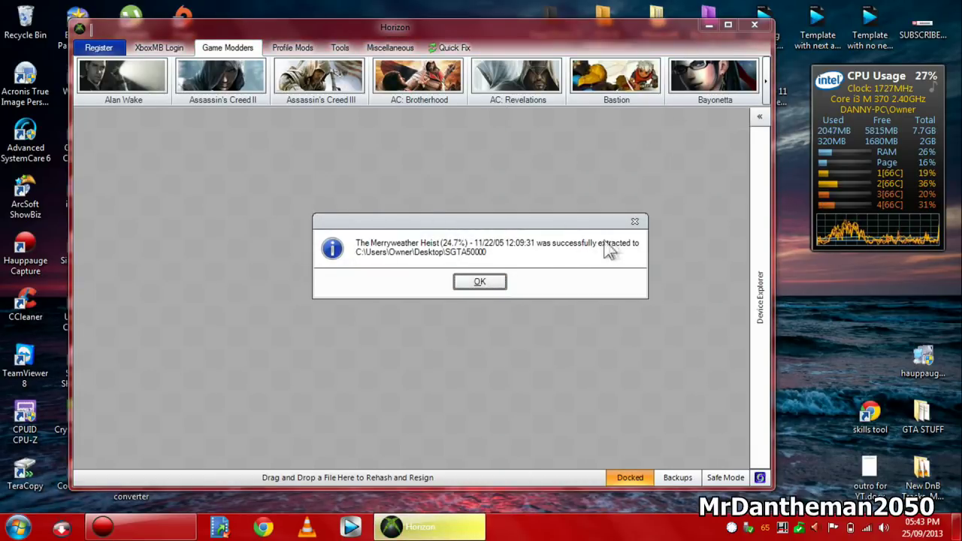
left_click(466, 284)
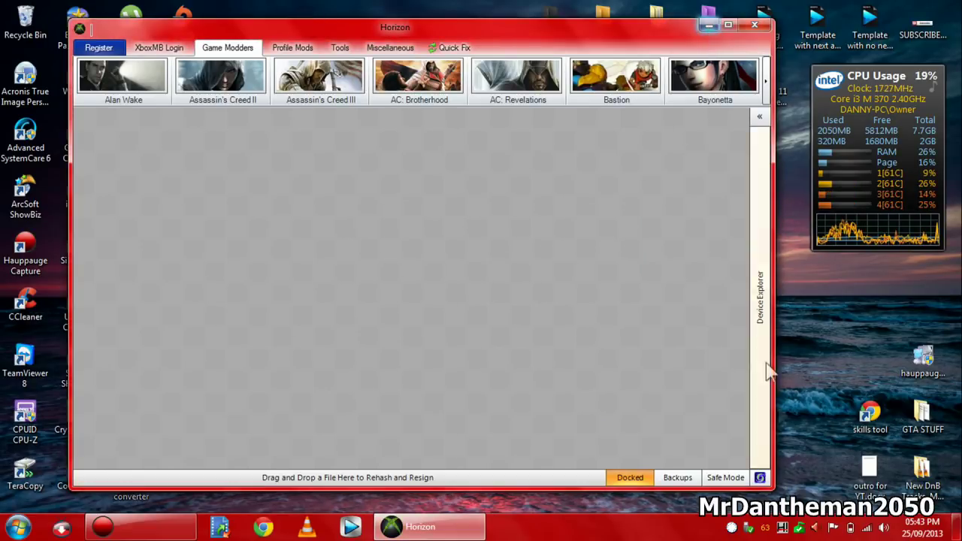
Step: Open the Desktop SGTA50000 Merryweather Heist save in Horizon and reposition its package window
left_click(709, 25)
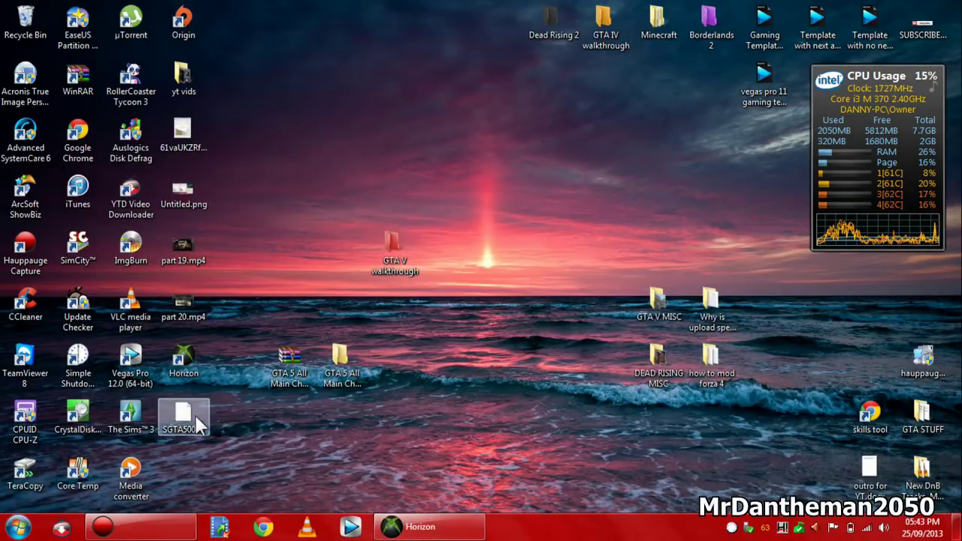
left_click_drag(195, 418, 254, 285)
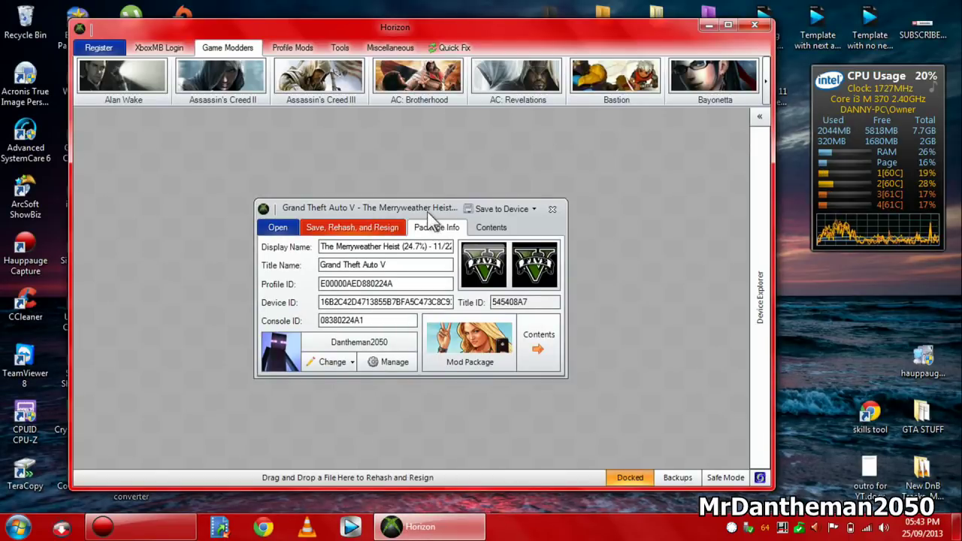
left_click_drag(427, 211, 298, 164)
Step: Open the modded folder's SGTA50000 'Star ou tocard (16.0%)' save and arrange both windows side by side
key("super+d")
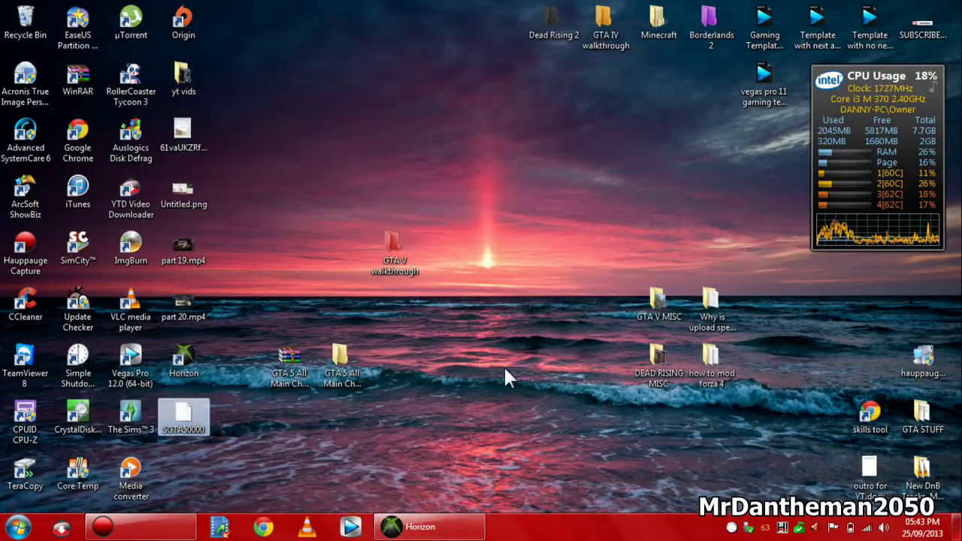
double_click(343, 359)
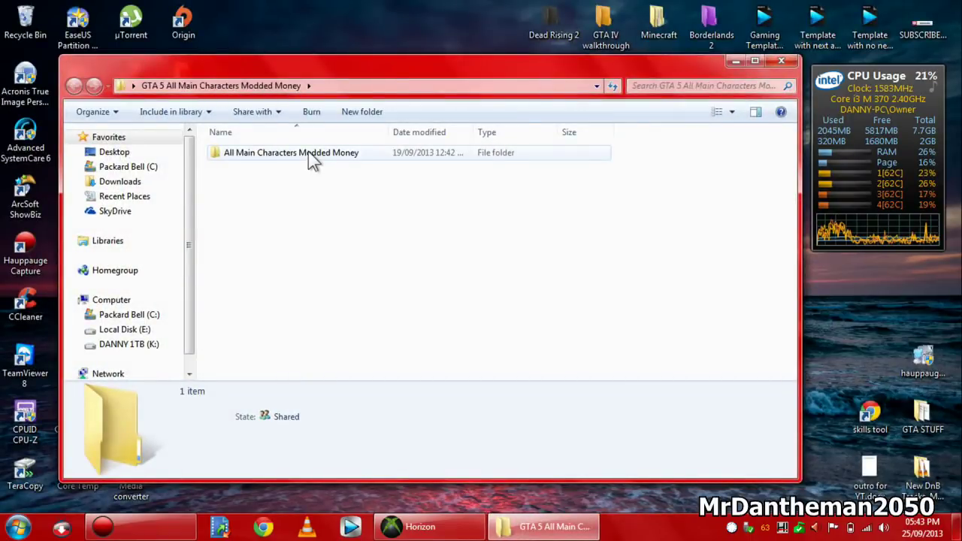
double_click(308, 151)
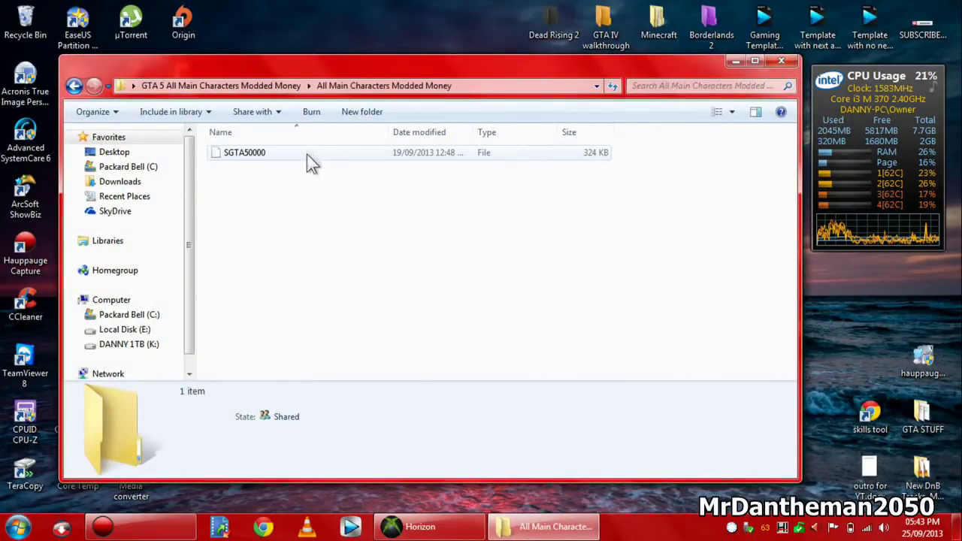
left_click(259, 152)
left_click_drag(260, 151, 545, 297)
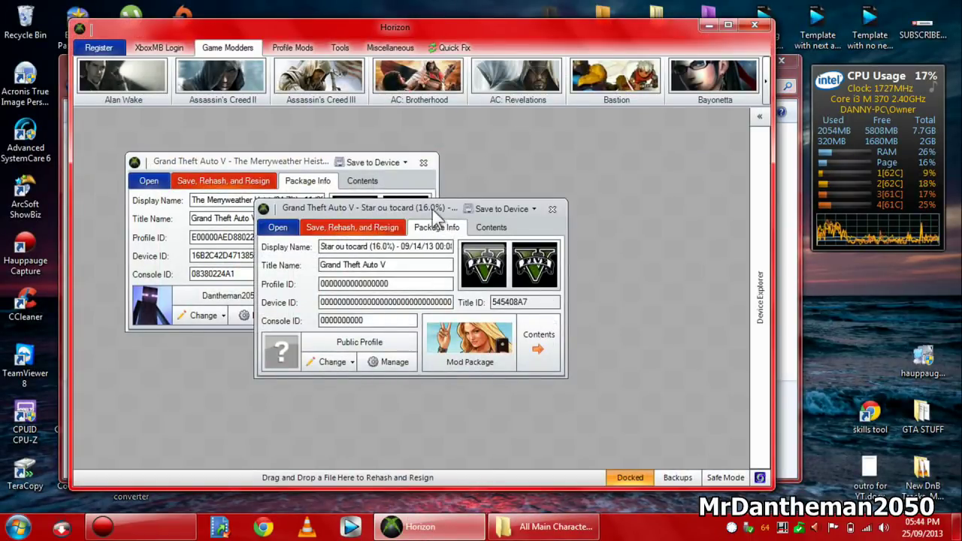
left_click_drag(439, 214, 600, 176)
left_click(252, 159)
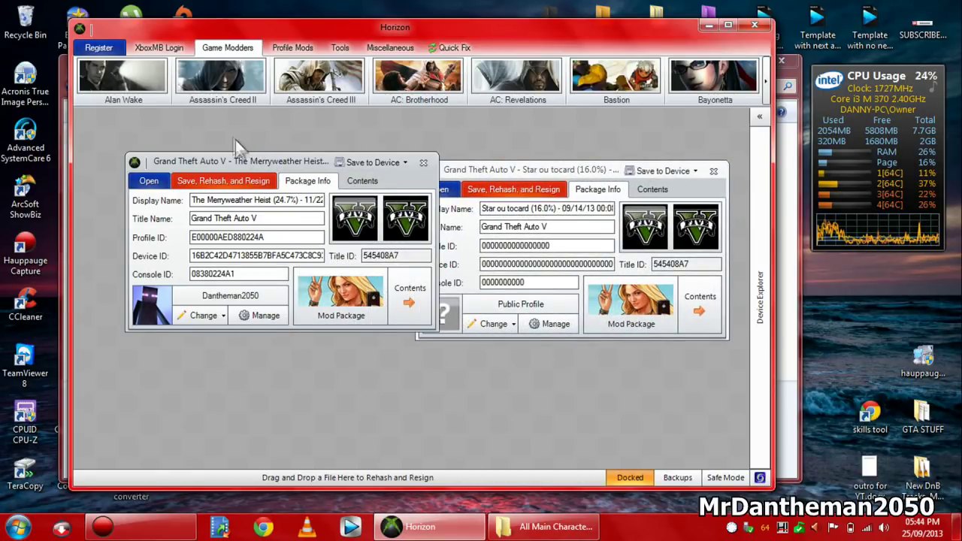
left_click_drag(236, 140, 210, 136)
Step: Copy the Merryweather Heist save's profile ID into the Star ou tocard save's all-zero profile ID
left_click_drag(526, 170, 520, 148)
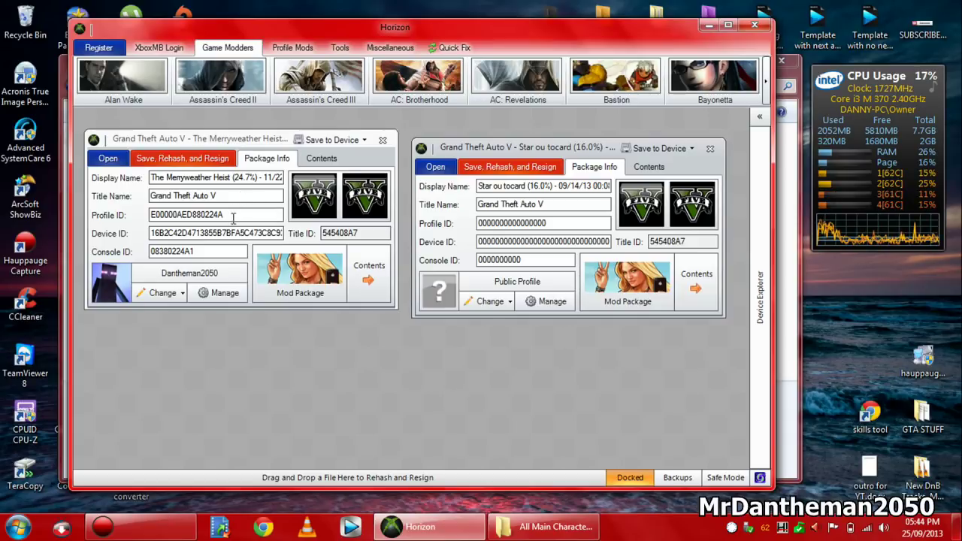
double_click(167, 216)
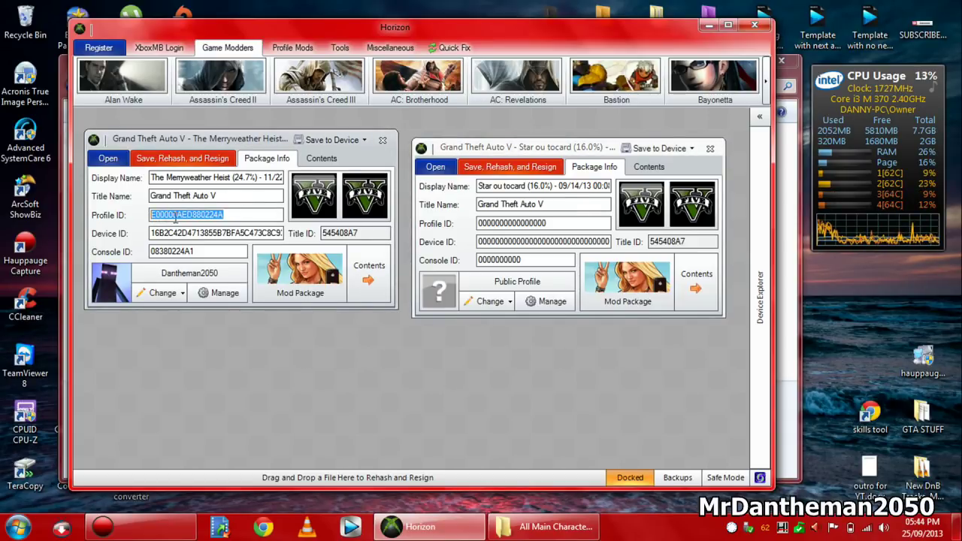
right_click(176, 216)
left_click(204, 262)
left_click_drag(565, 223, 470, 217)
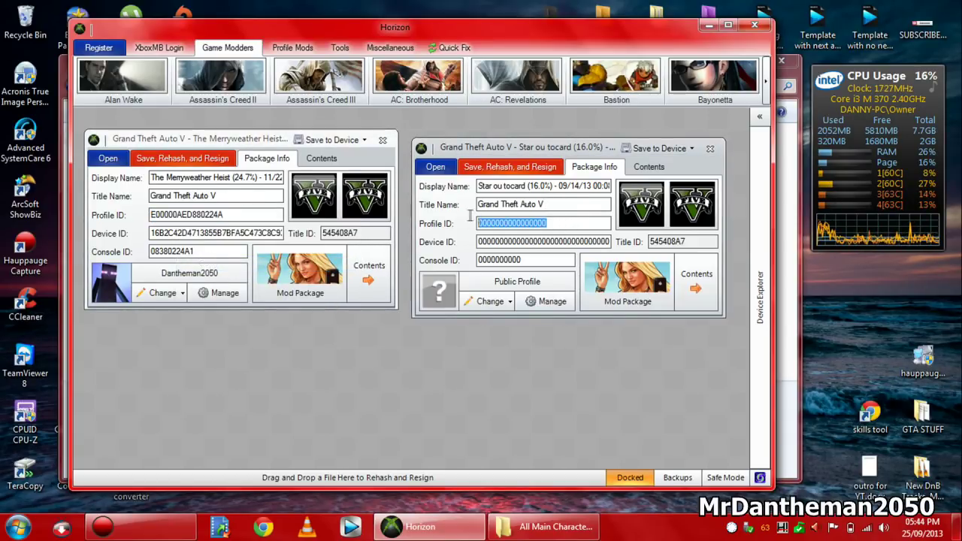
right_click(490, 221)
left_click(522, 279)
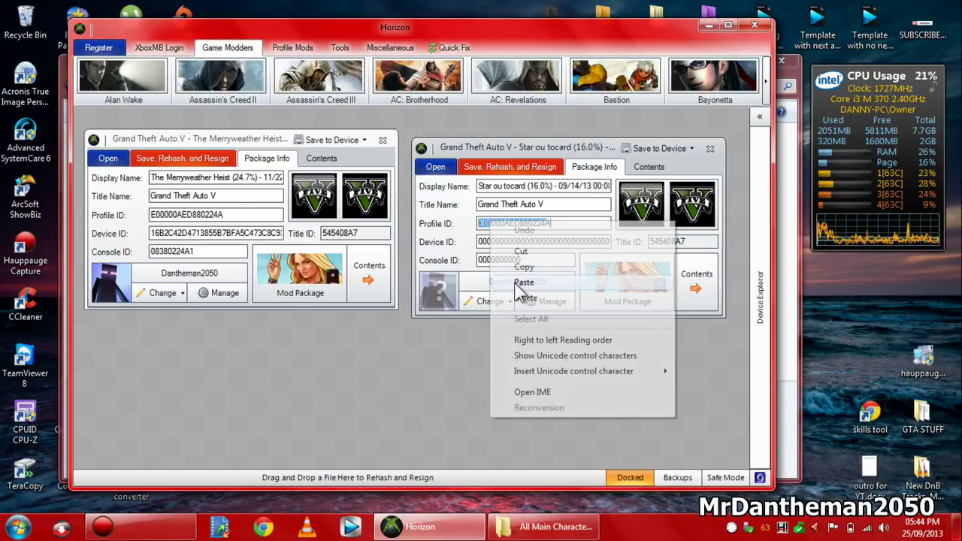
left_click_drag(226, 215, 145, 220)
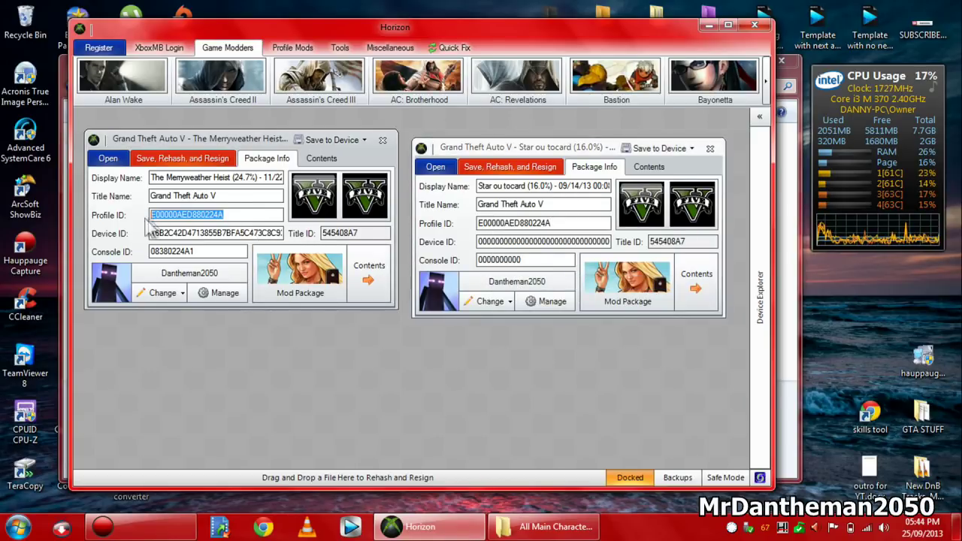
right_click(172, 216)
left_click(201, 257)
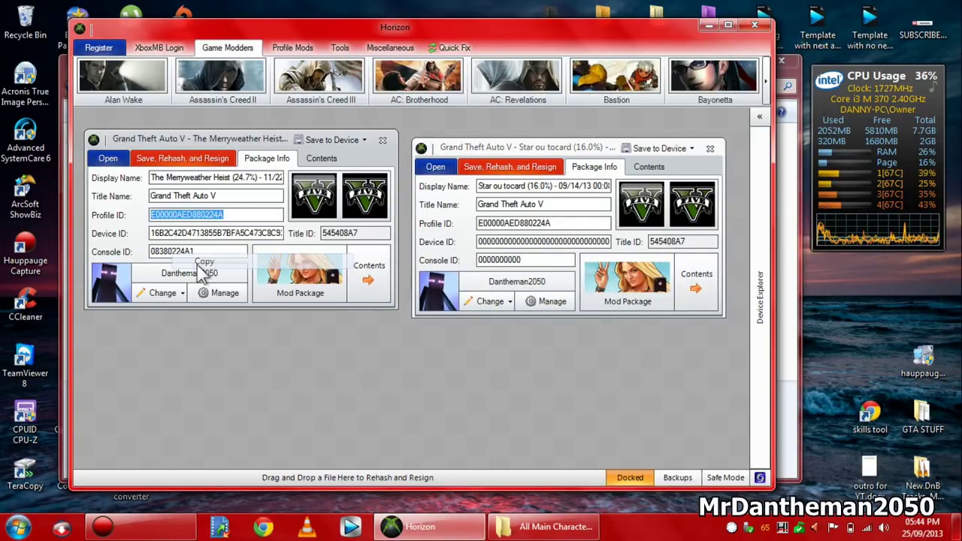
Step: Paste the Merryweather Heist save's Device ID into the Star ou tocard save's Device ID
left_click(264, 236)
double_click(259, 234)
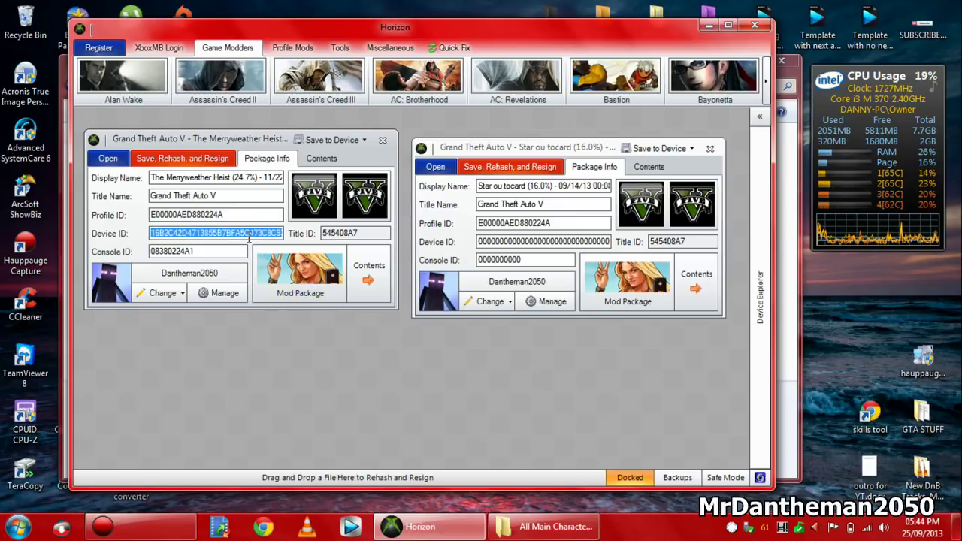
right_click(248, 235)
left_click(279, 281)
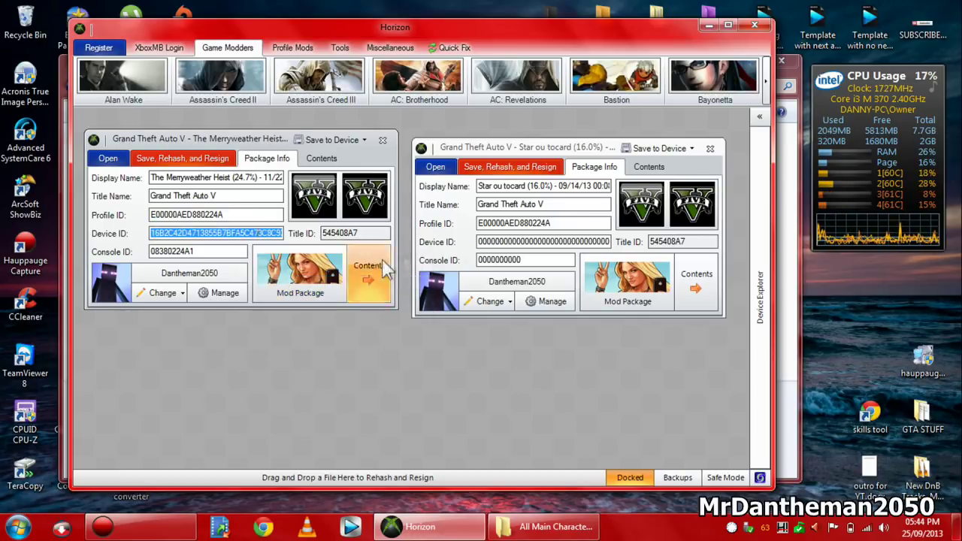
left_click(487, 242)
double_click(487, 242)
right_click(487, 242)
left_click(519, 303)
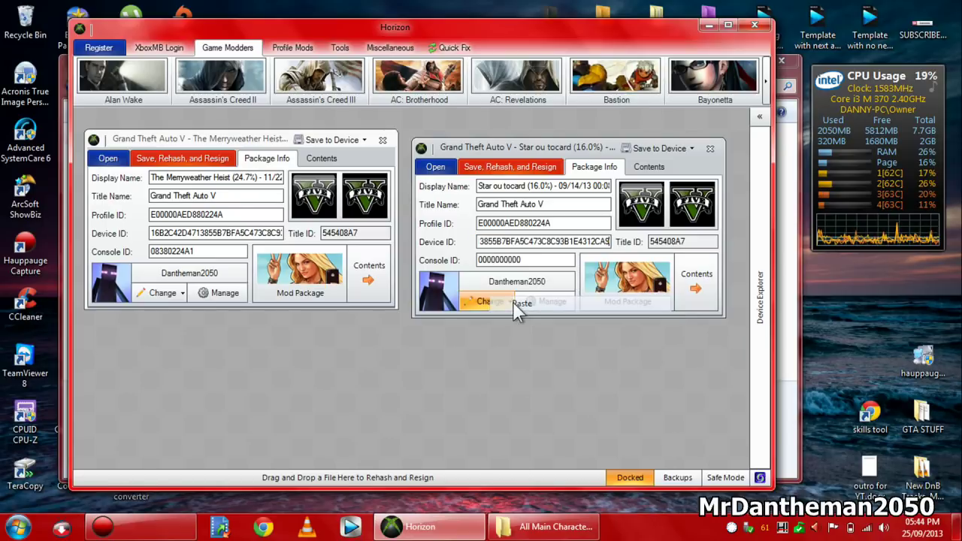
Step: Copy the Merryweather Heist Console ID and select the modded save's zeroed Console ID
left_click(228, 253)
double_click(228, 253)
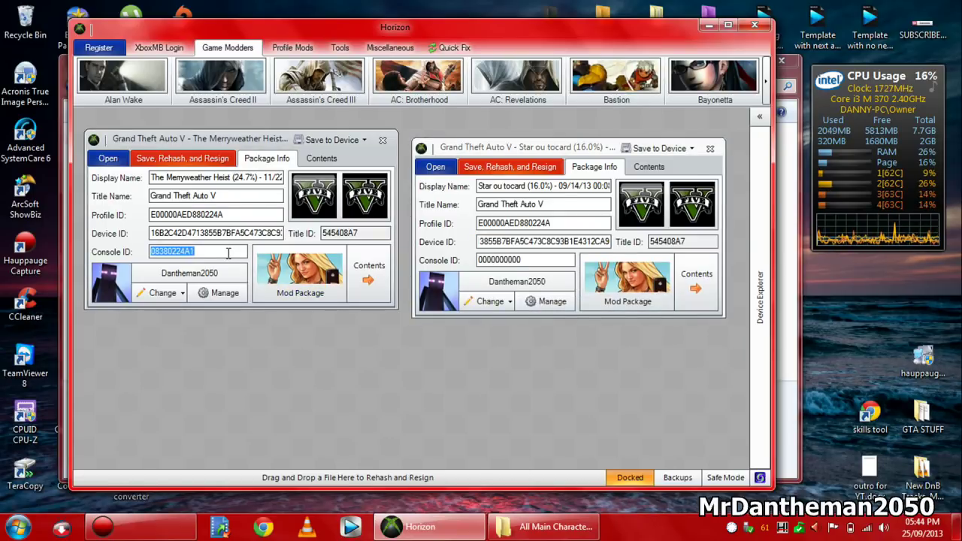
right_click(230, 252)
left_click(259, 299)
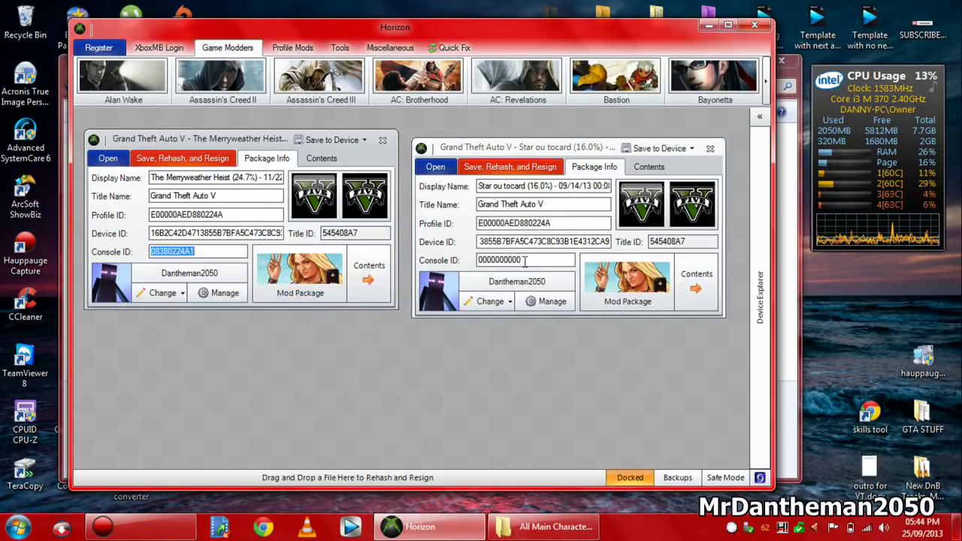
double_click(482, 259)
right_click(504, 261)
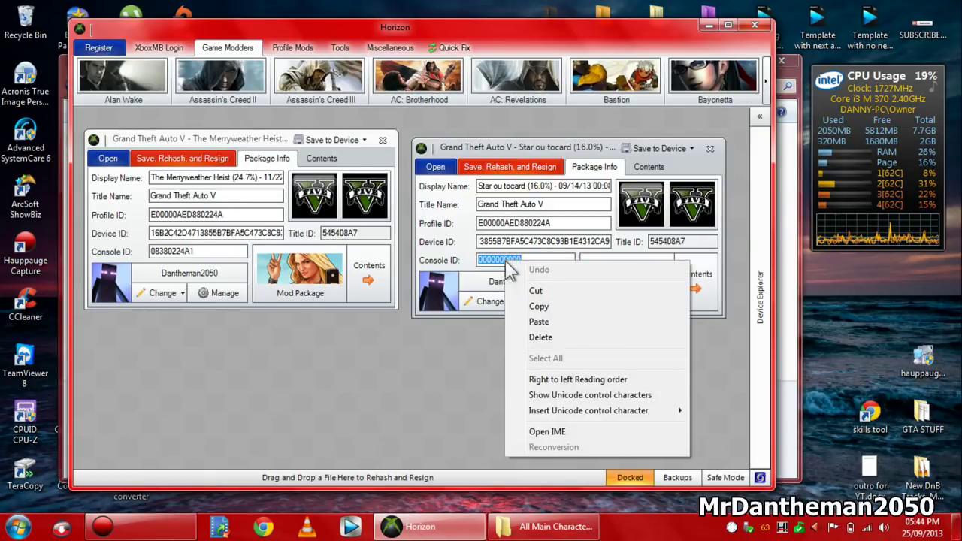
Step: Paste the copied Console ID into the Star ou tocard save, then save, rehash and resign it
left_click(538, 322)
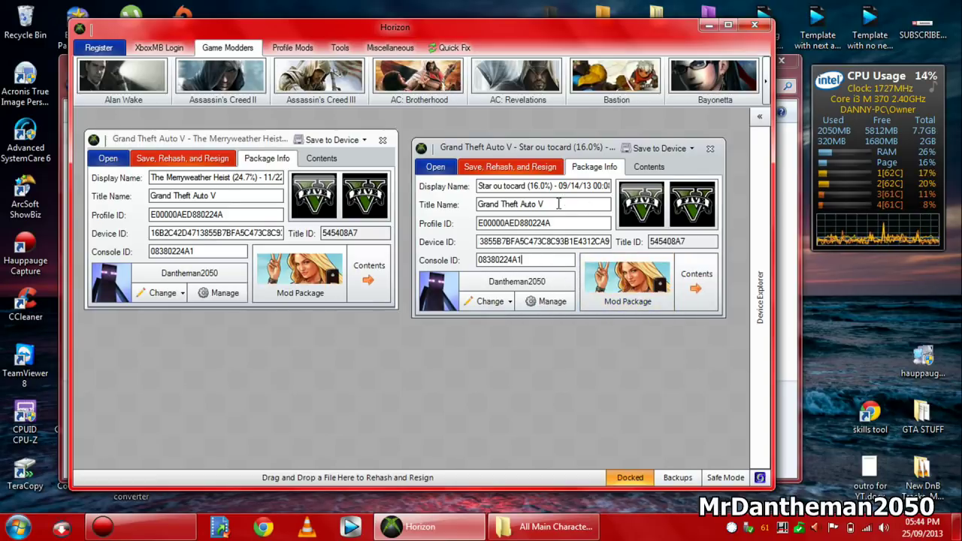
left_click(541, 172)
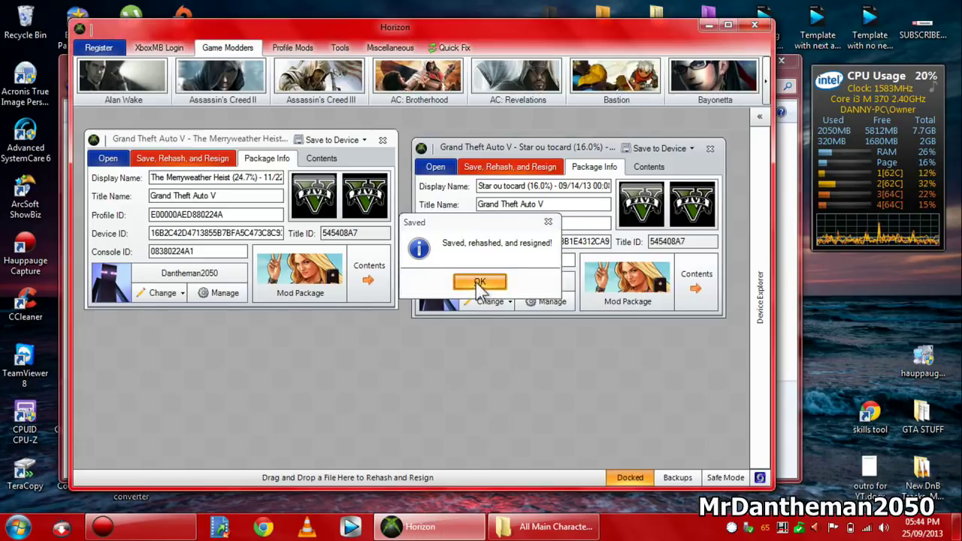
left_click(477, 282)
Step: Open and close the GTA V money editor, then close the remaining save package windows
left_click(643, 289)
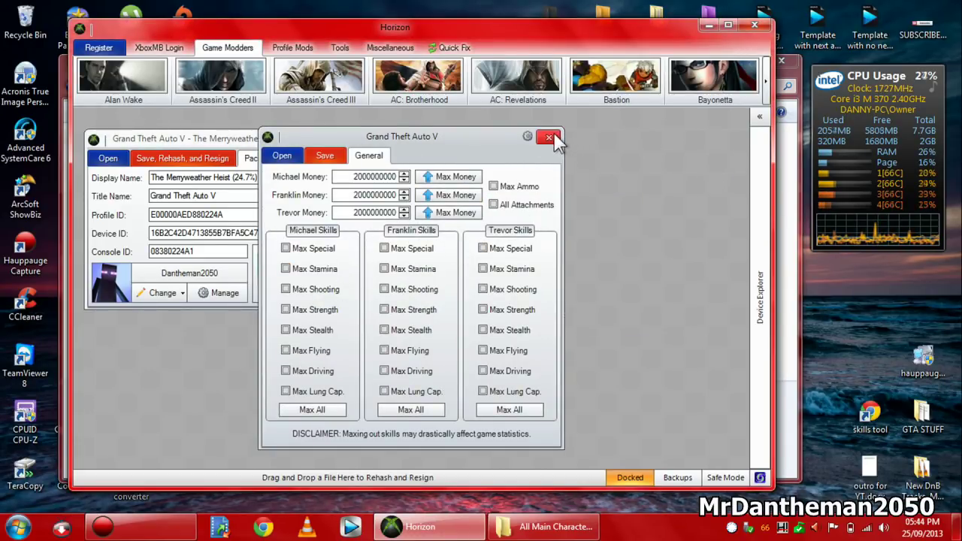
left_click(551, 138)
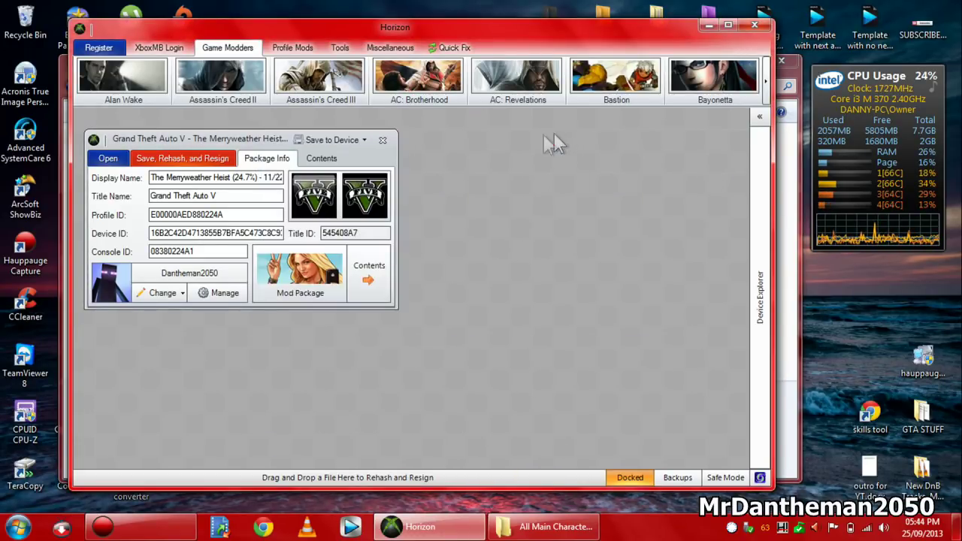
left_click(383, 141)
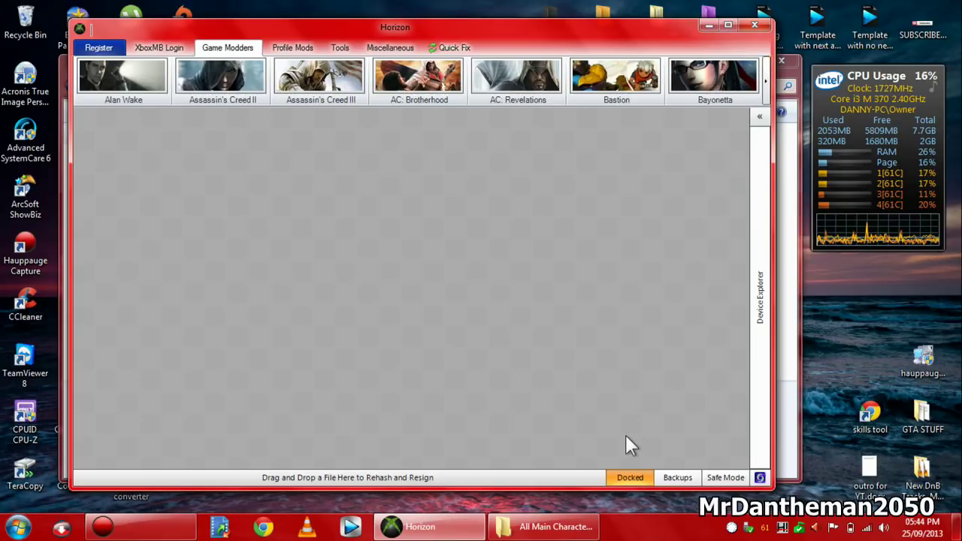
Step: Undock Device Explorer and drag SGTA50000 from the All Main Characters Modded Money folder onto it
left_click(340, 47)
left_click(631, 477)
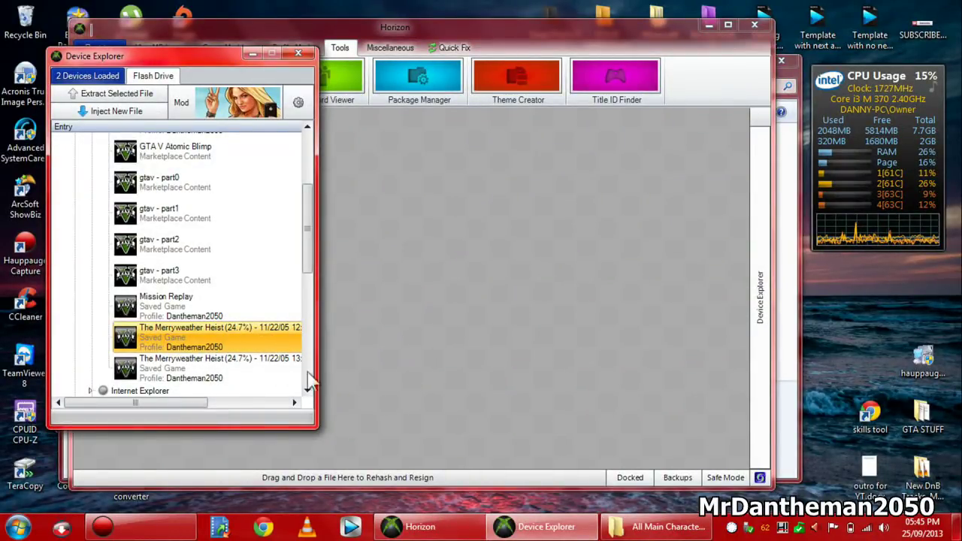
key("super+d")
double_click(361, 391)
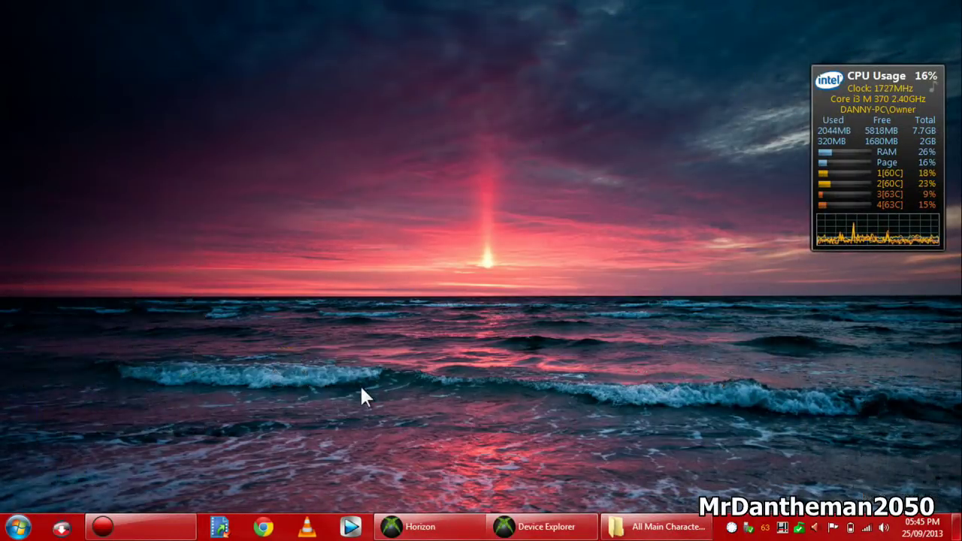
double_click(311, 174)
left_click_drag(310, 174, 231, 342)
Step: Drop SGTA50000 on the gtav entry, assign your own profile, and overwrite the existing Star ou tocard save
left_click_drag(188, 320, 182, 301)
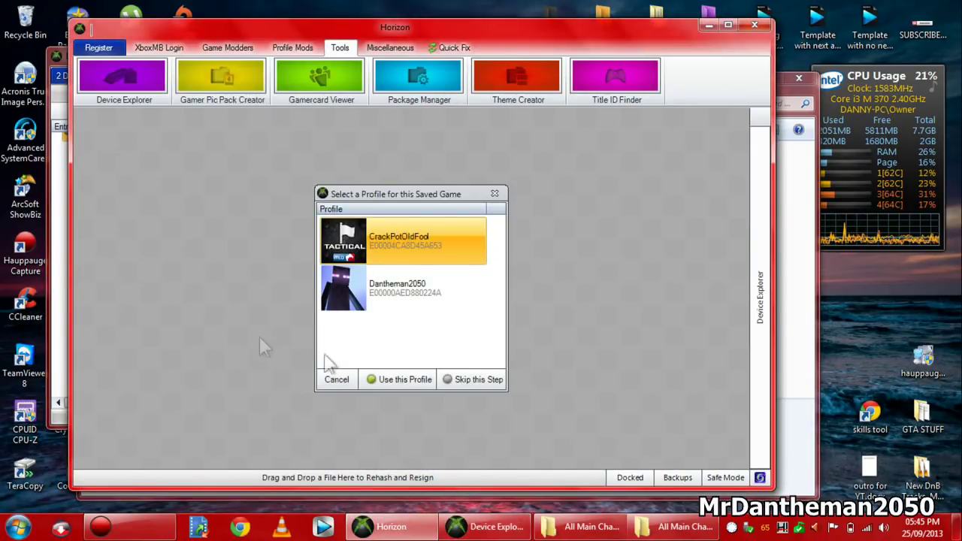
left_click(384, 292)
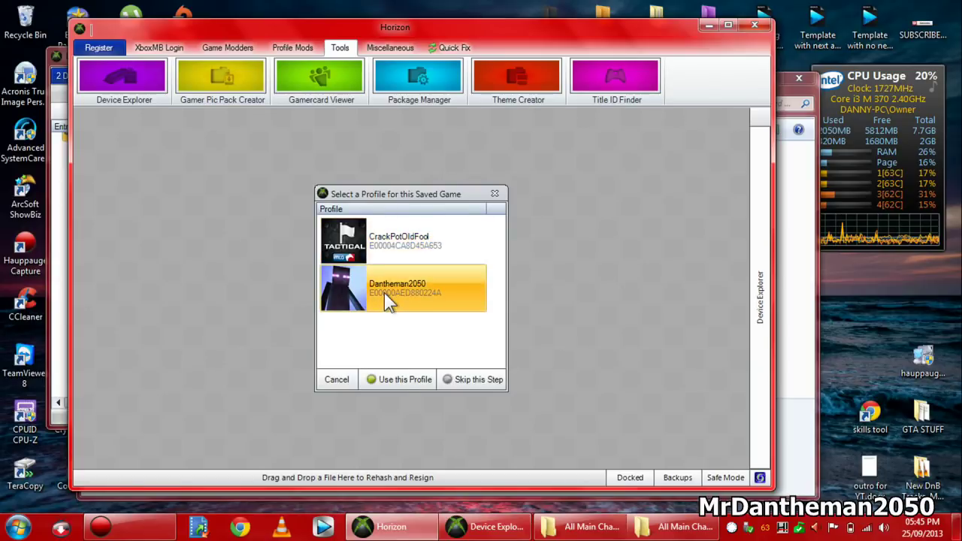
left_click(404, 377)
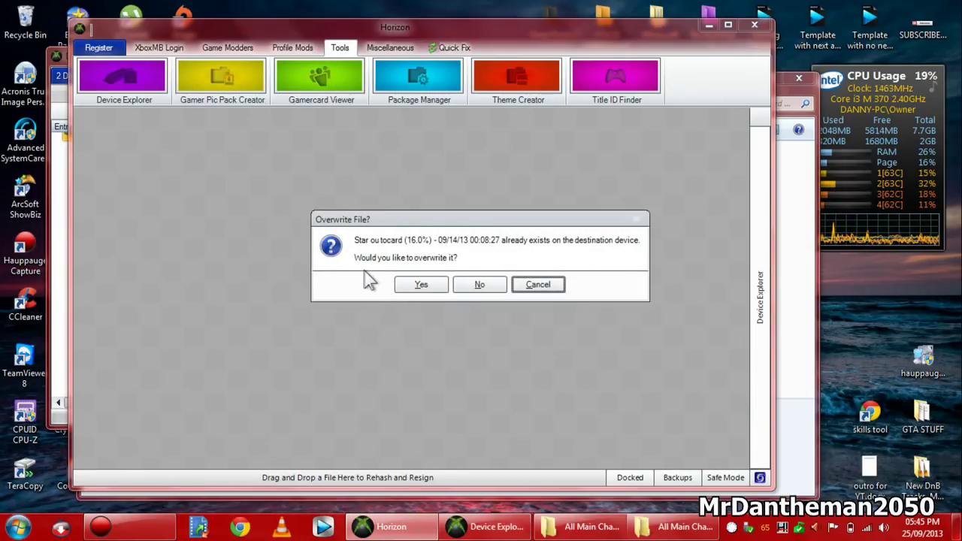
left_click(422, 281)
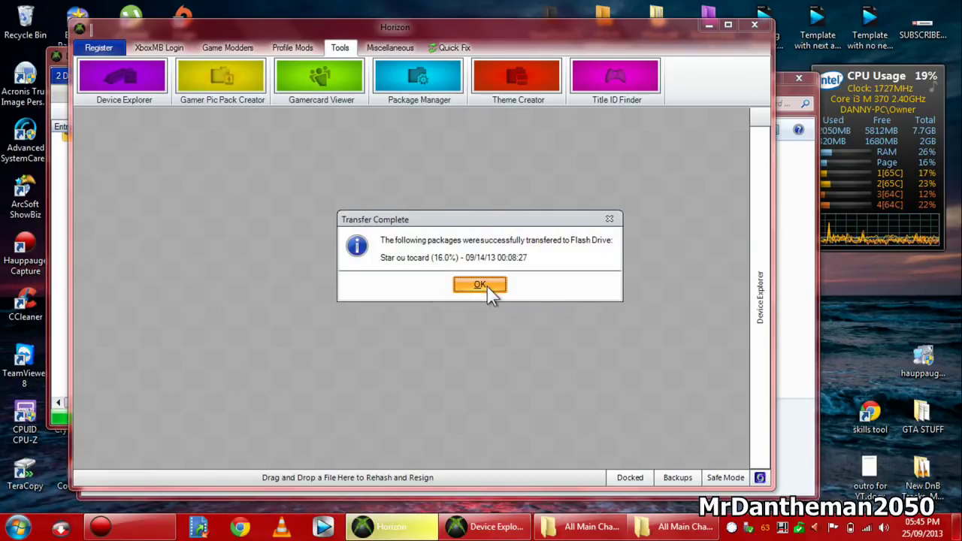
left_click(483, 287)
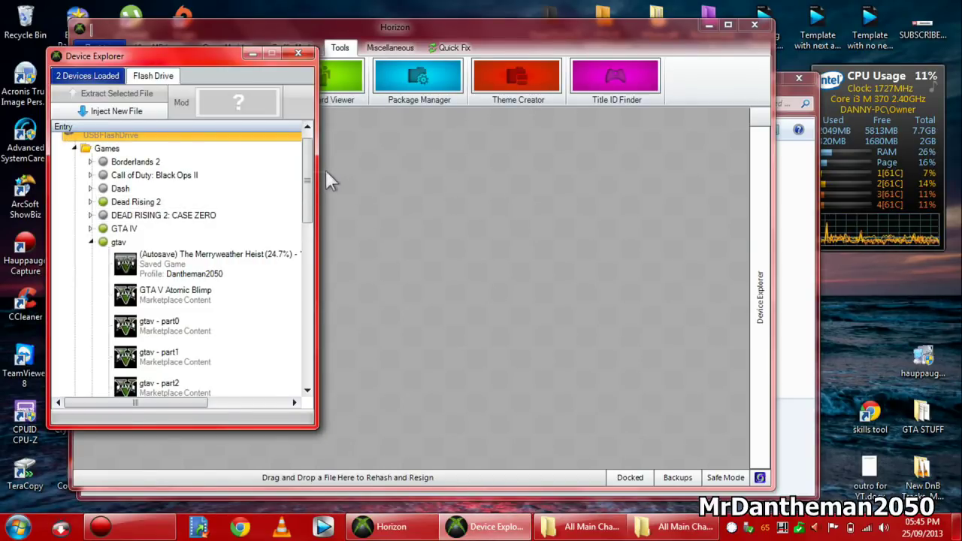
Step: Verify the Star ou tocard save on the flash drive, then close Device Explorer, Horizon and the front folder
left_click_drag(307, 188, 312, 255)
scroll(273, 263, "up", 1)
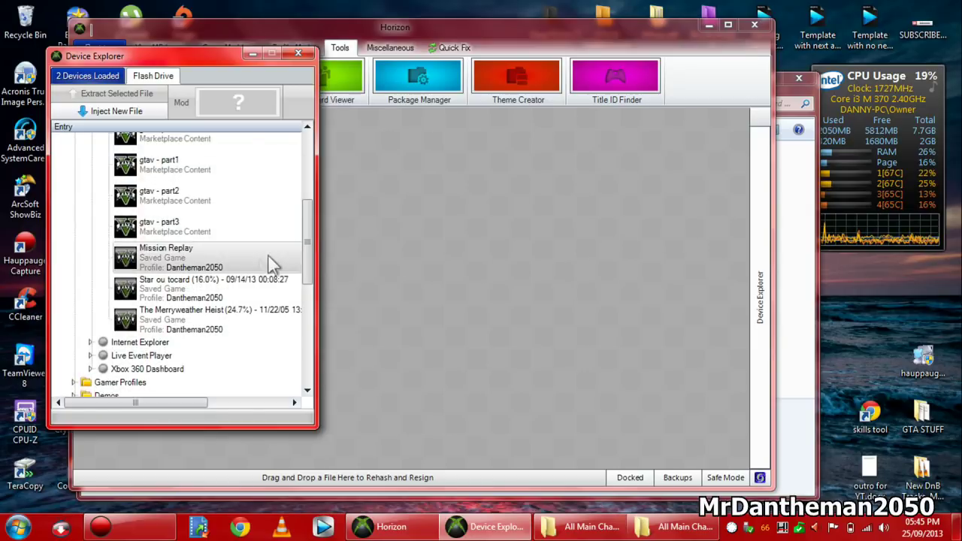
left_click(265, 281)
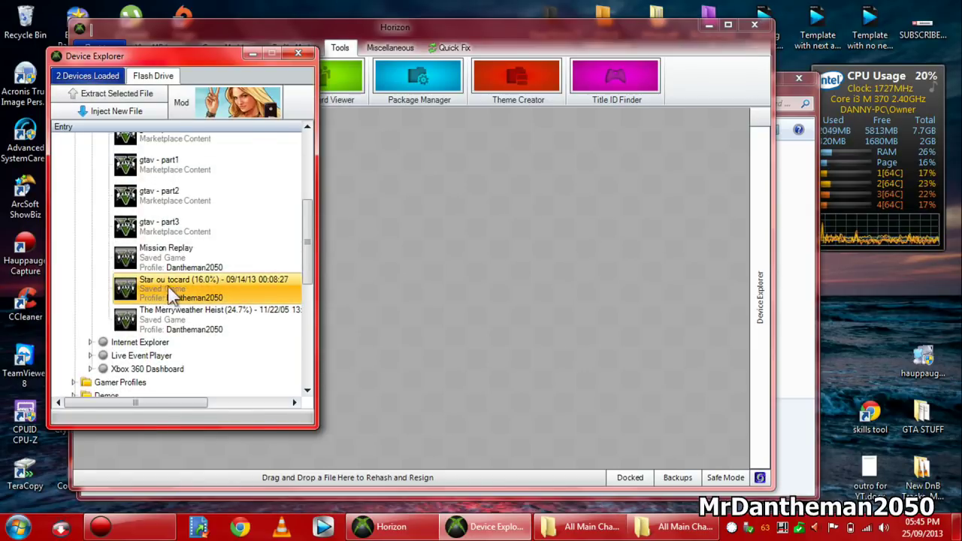
left_click(298, 53)
left_click(755, 25)
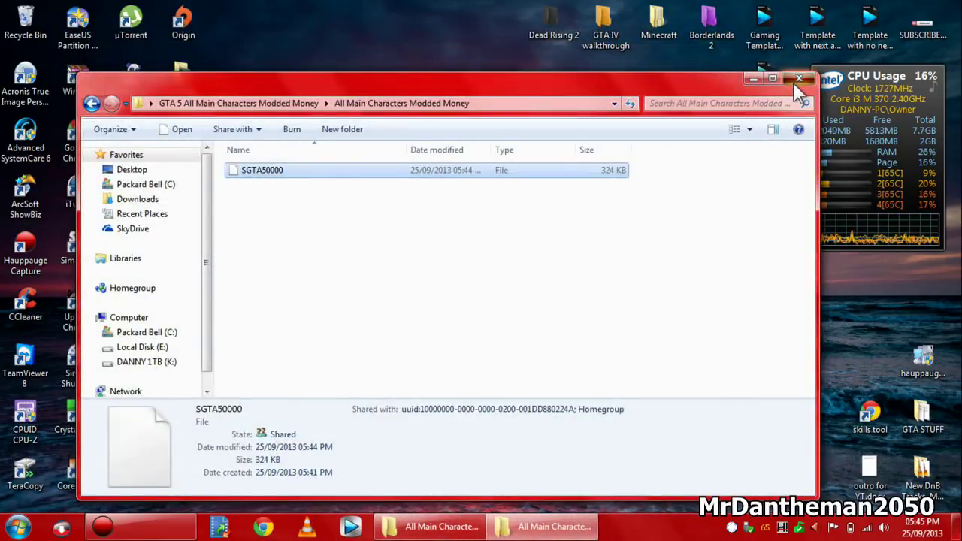
left_click(793, 82)
left_click(441, 526)
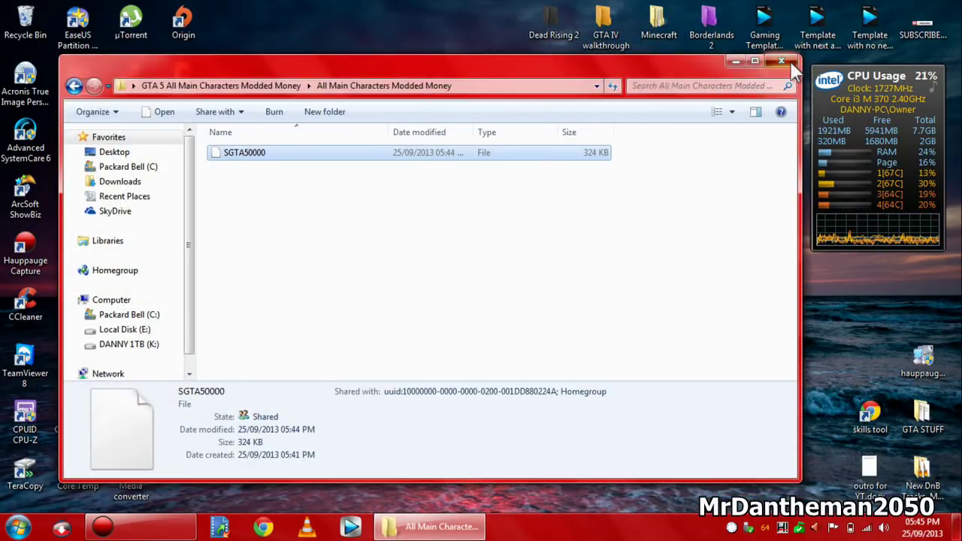
Step: Close the save folder and open Computer from the Start menu, selecting the external 1TB drive
left_click(790, 64)
key("super")
left_click(203, 198)
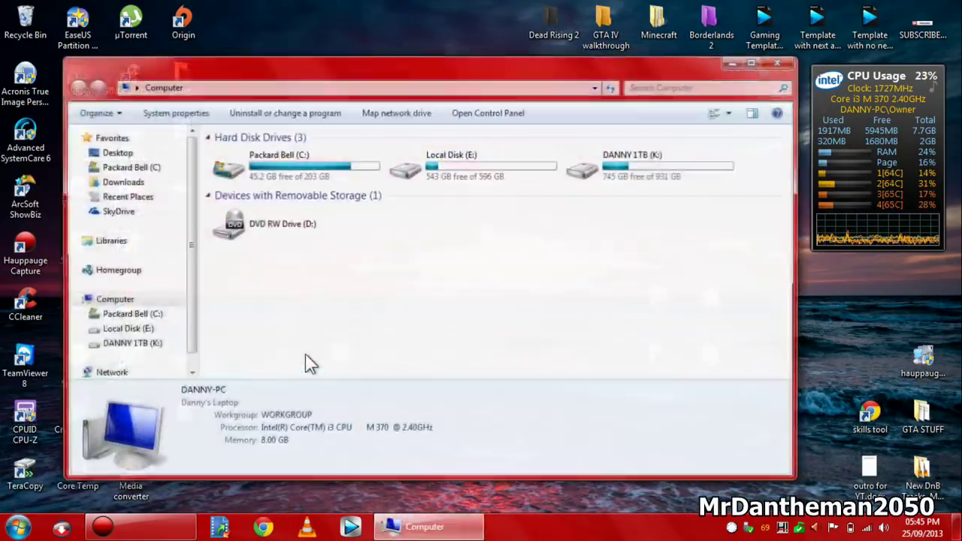
left_click(598, 173)
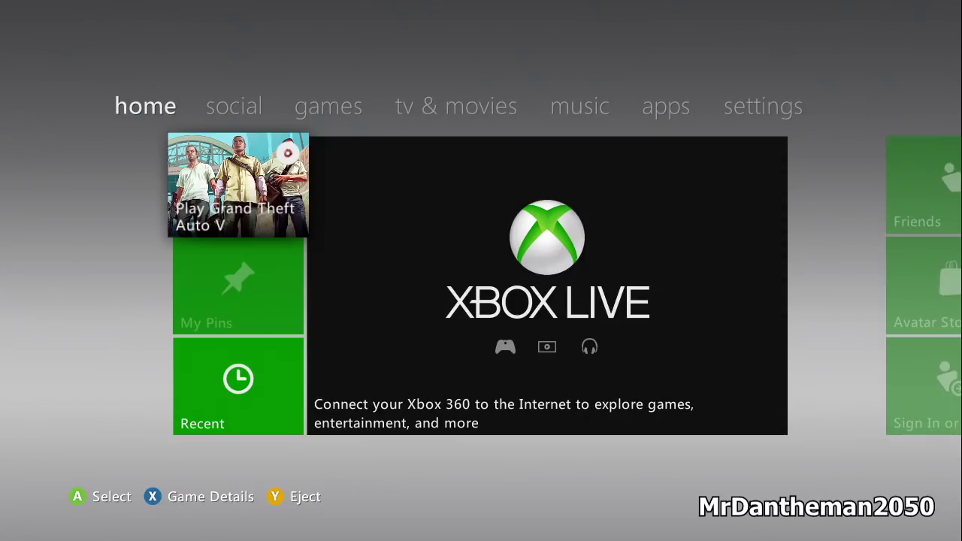
Step: Navigate System Settings > Storage > Memory Unit > Games and Apps to GTA V's Star ou tocard save
key("Right")
key("Right")
key("Right")
key("Right")
key("Right")
key("Right")
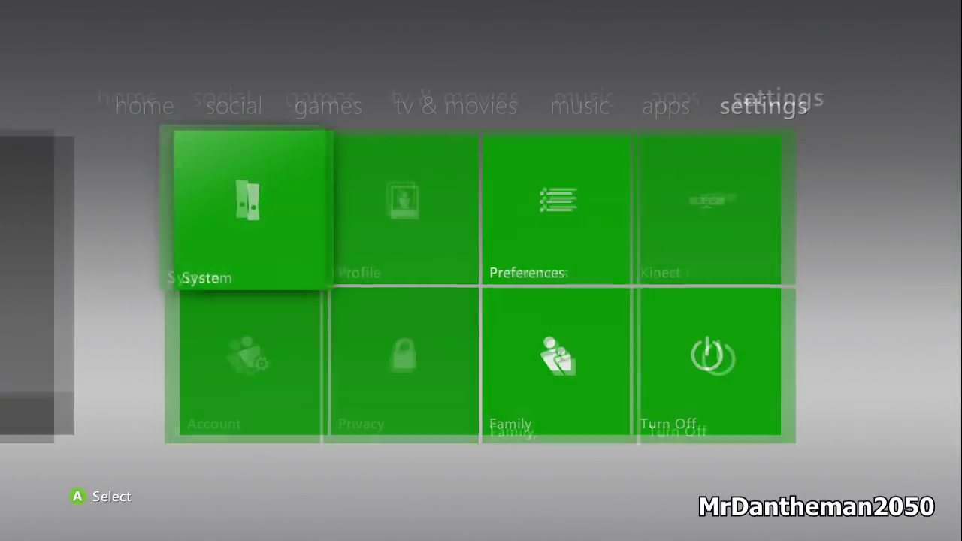
key("Return")
key("Down")
key("Down")
key("Return")
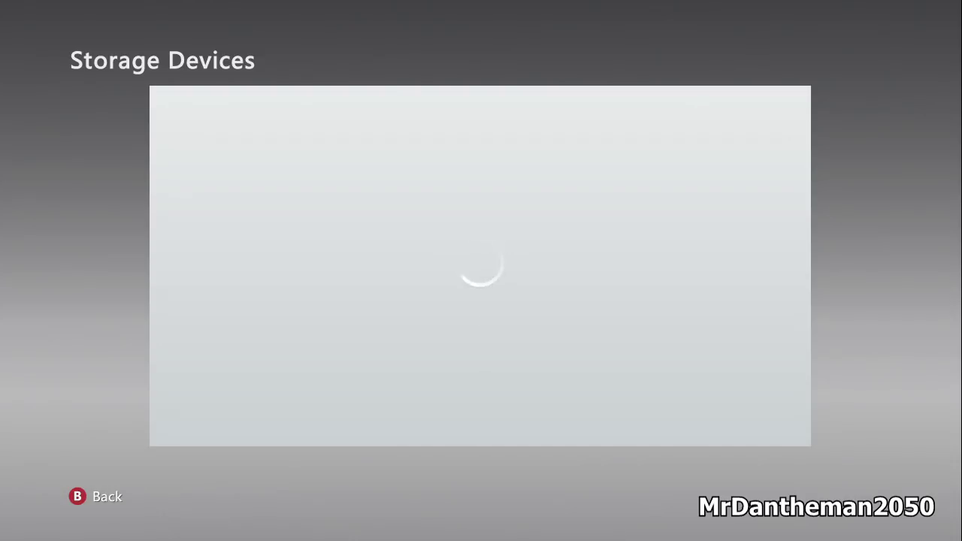
key("Return")
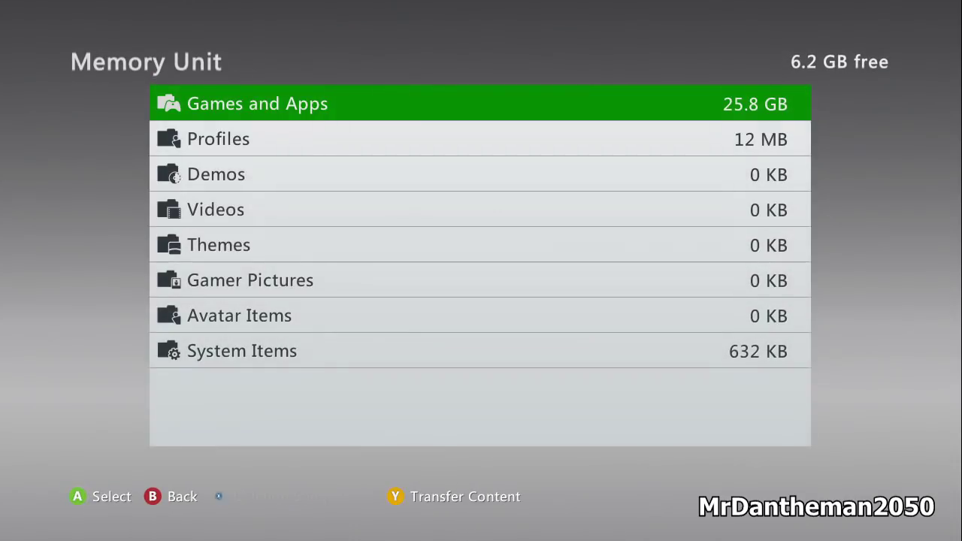
key("Return")
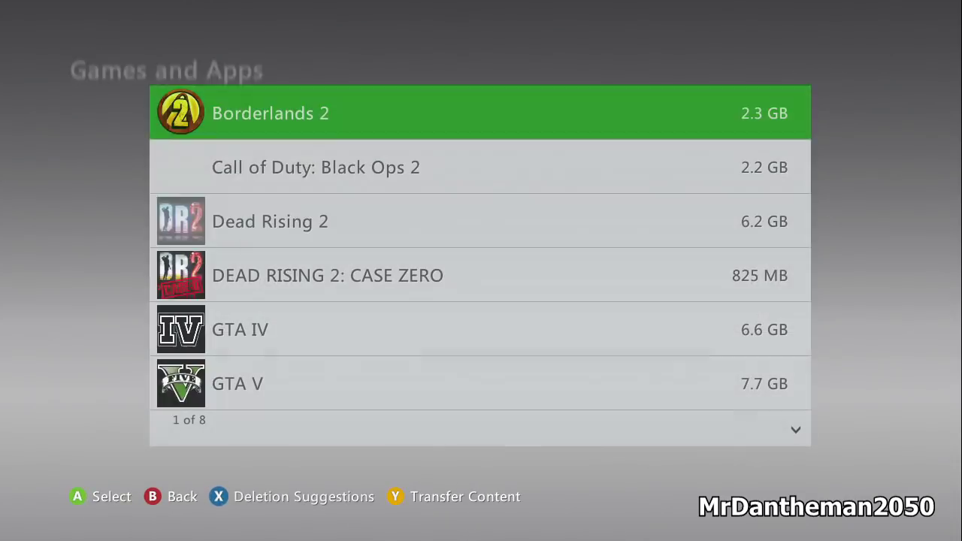
key("Down")
key("Down")
key("Down")
key("Down")
key("Down")
key("Return")
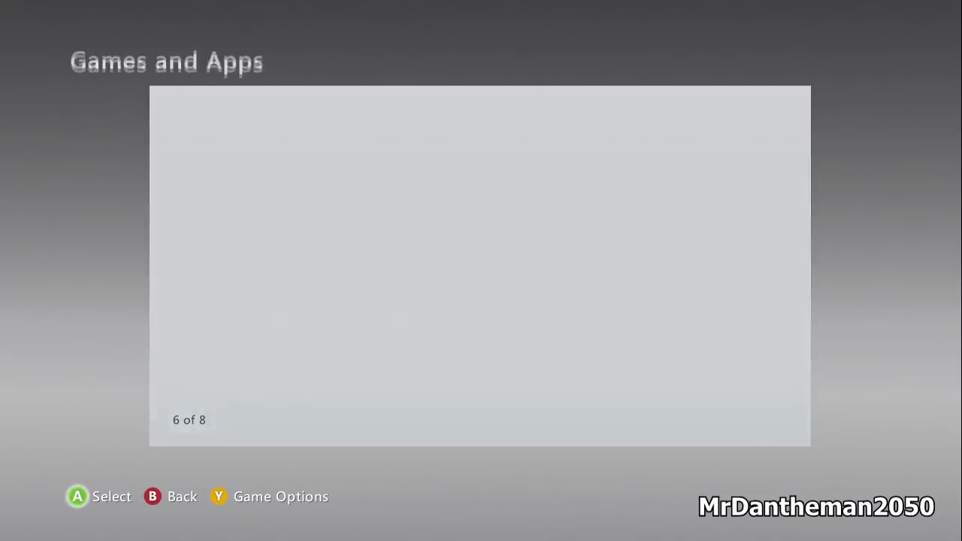
key("Down")
key("Down")
key("Down")
key("Down")
key("Down")
key("Down")
key("Down")
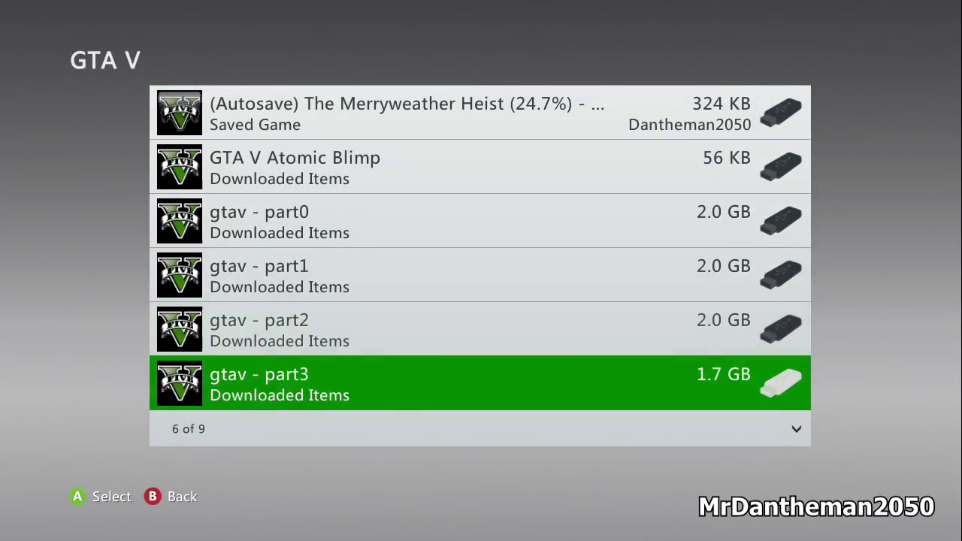
key("Down")
key("Up")
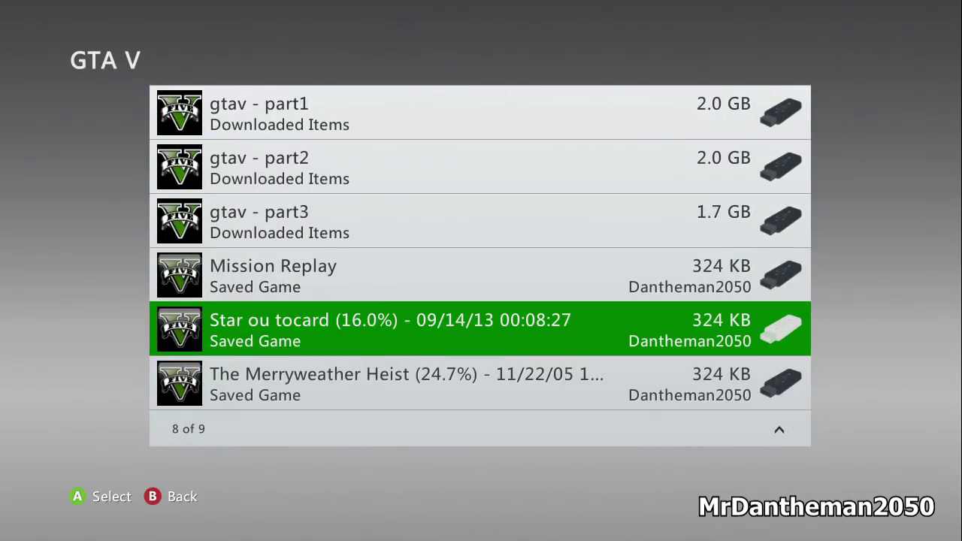
Step: Start copying the Star ou tocard save from its options, then back out of the storage menus
key("Return")
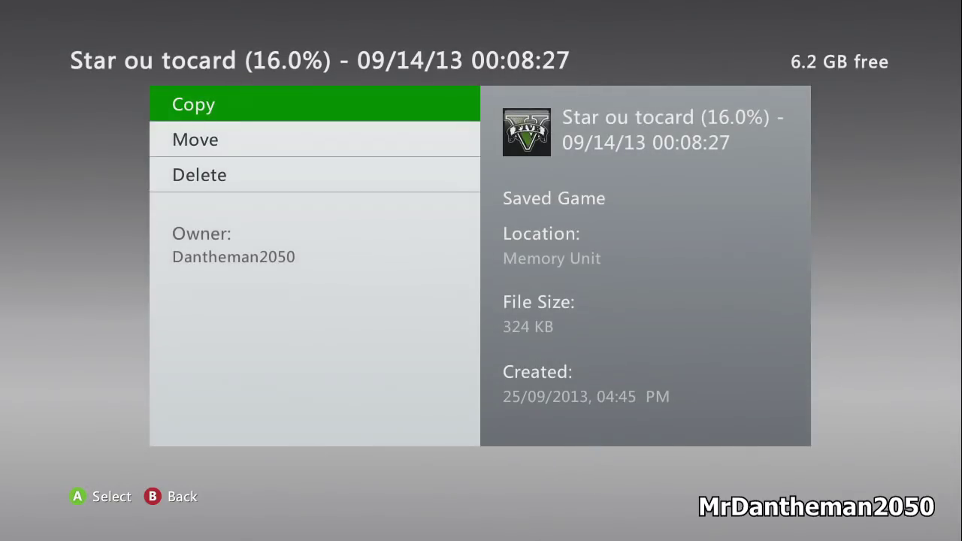
key("Down")
key("Up")
key("Return")
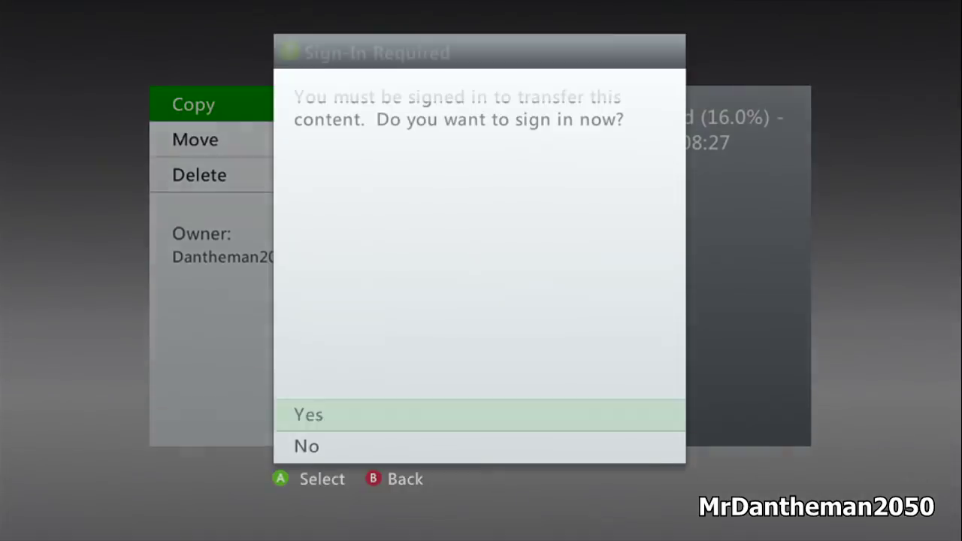
key("Escape")
key("Escape")
key("Escape")
key("Escape")
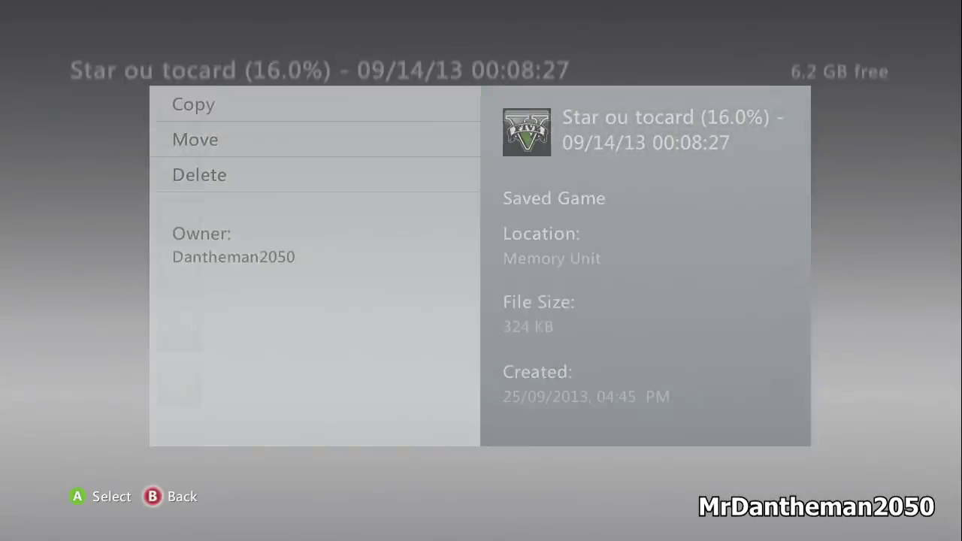
key("Escape")
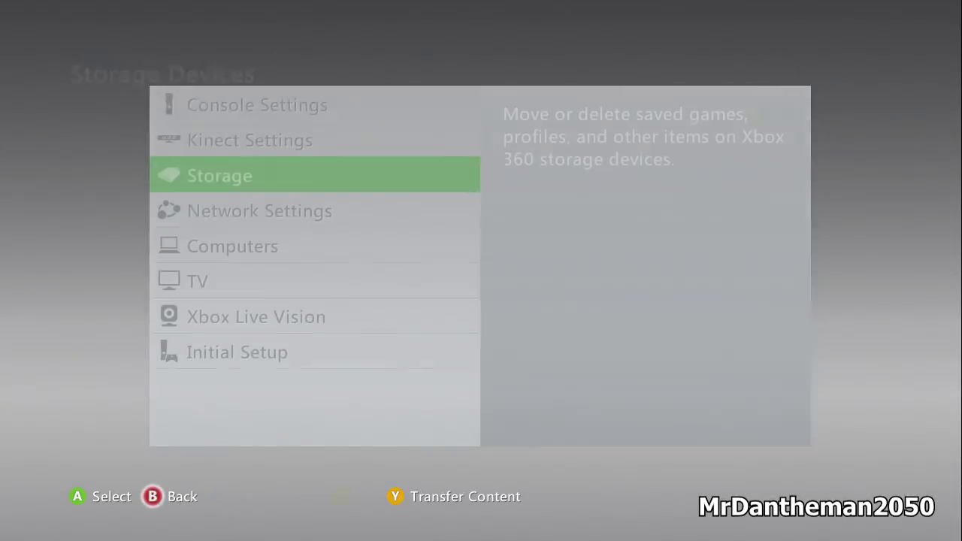
key("Escape")
Step: Select Grand Theft Auto V on the dashboard to launch it with the modded save
key("Left")
key("Left")
key("Left")
key("Left")
key("Left")
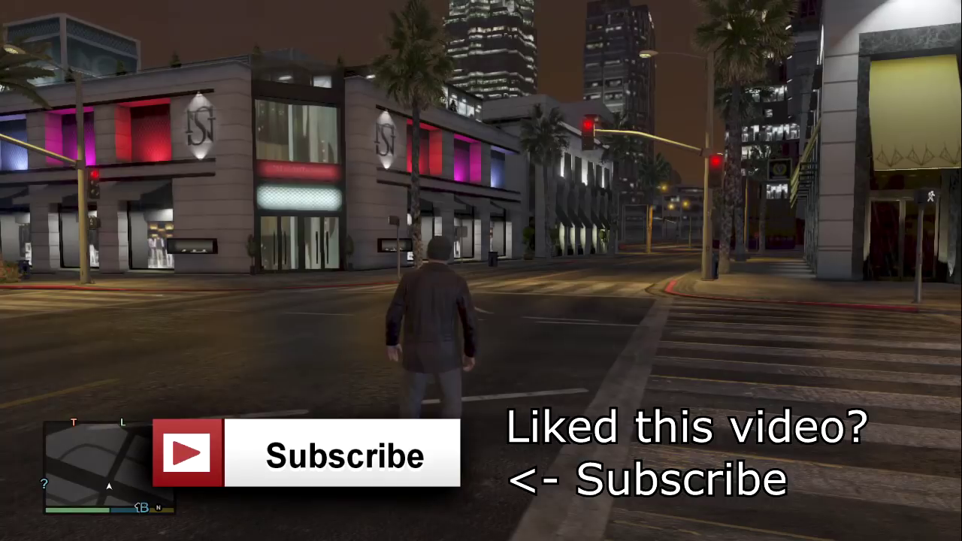
Step: Bring up the cellphone, hijack the car at the crossing, and drive it to Ponsonbys
key("Up")
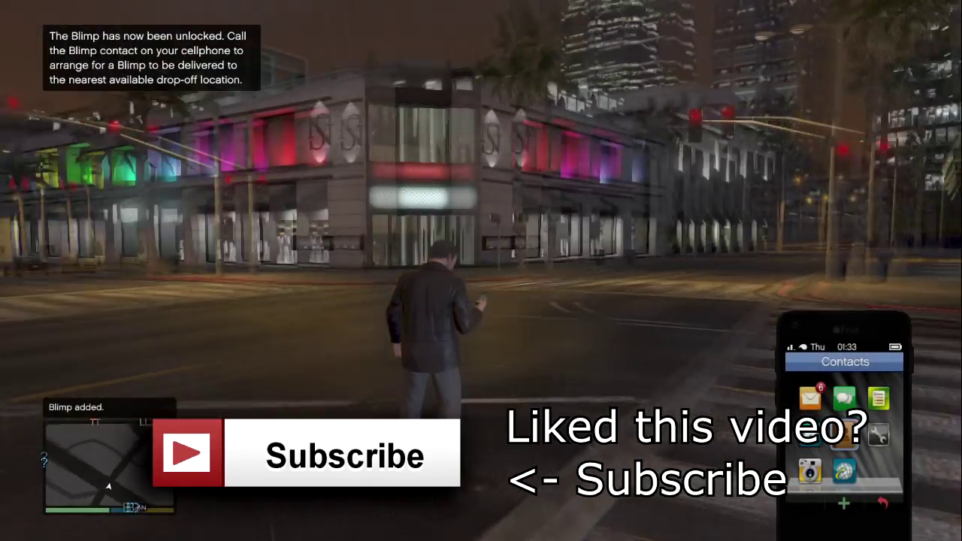
key("Left")
key("w")
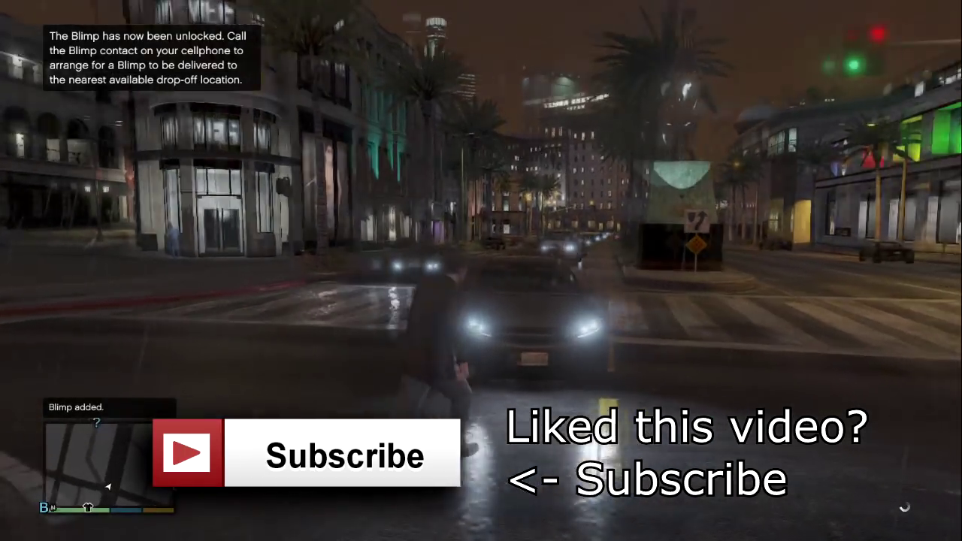
key("f")
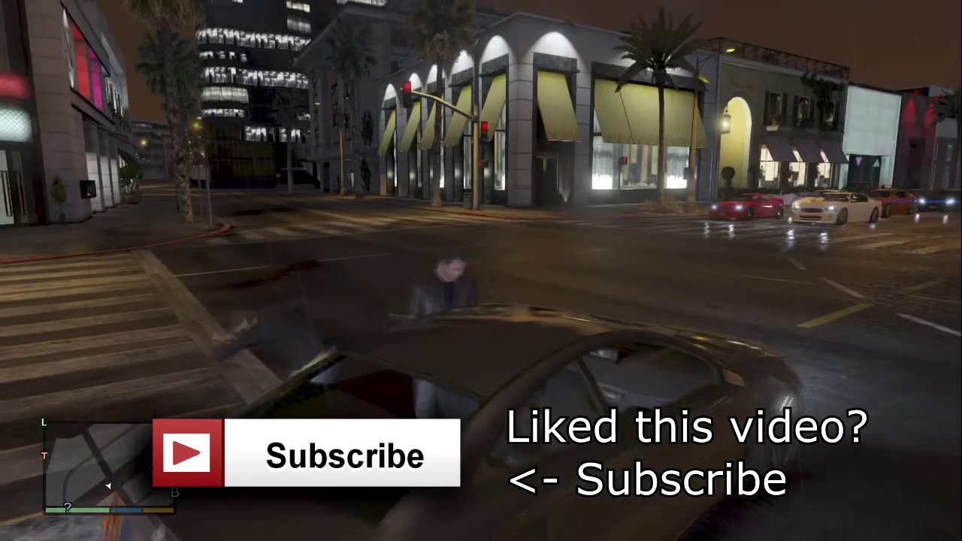
key("w")
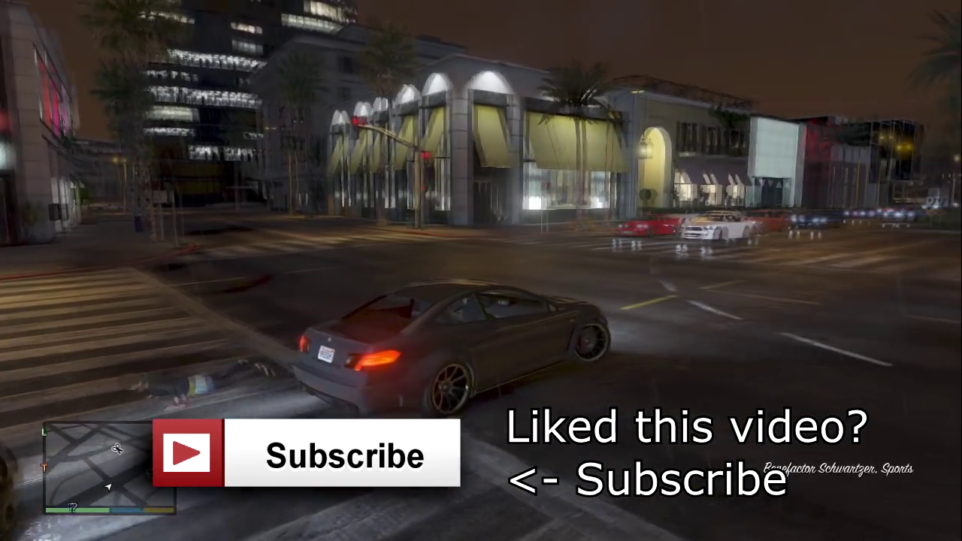
key("d")
key("d")
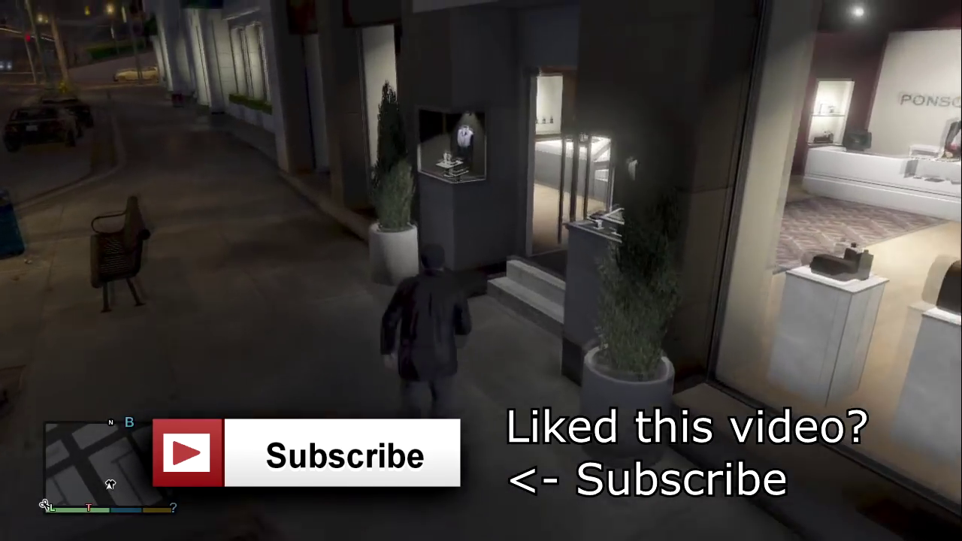
Step: Enter Ponsonbys, browse sportswear and the suit list, and buy the Olive Suit
key("w")
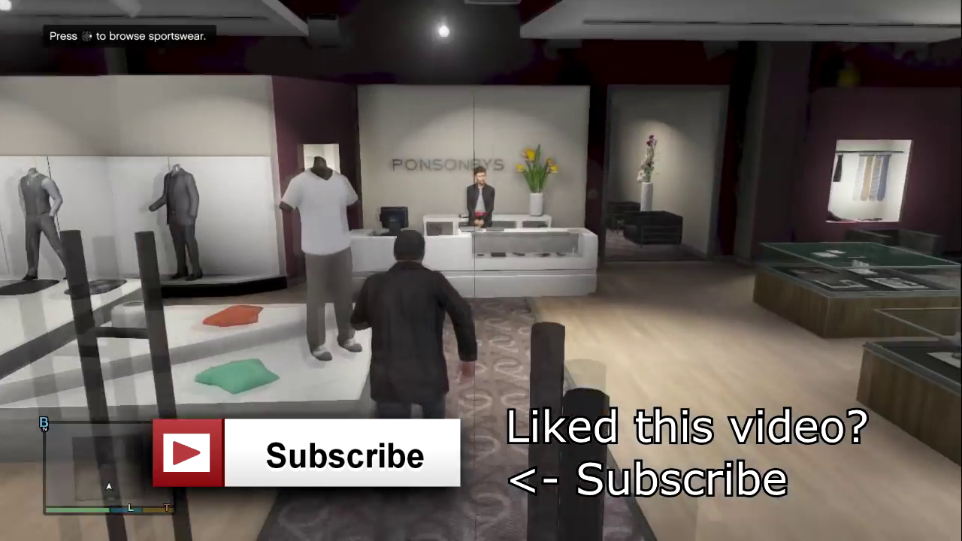
key("w")
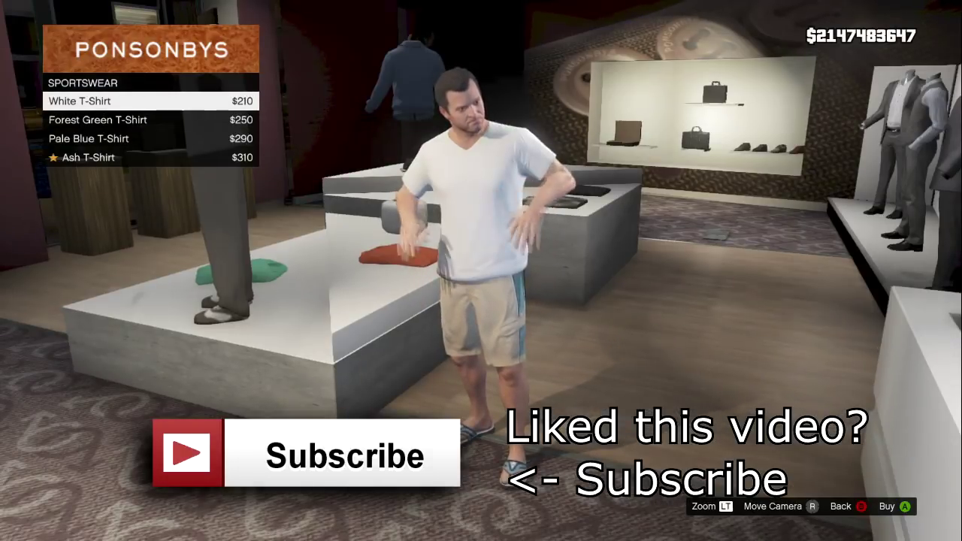
key("Escape")
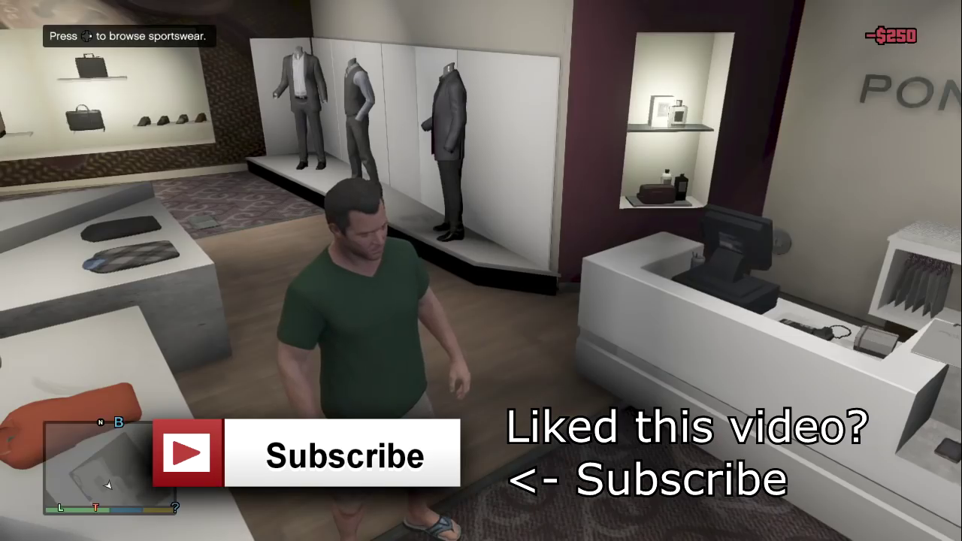
key("w")
key("Right")
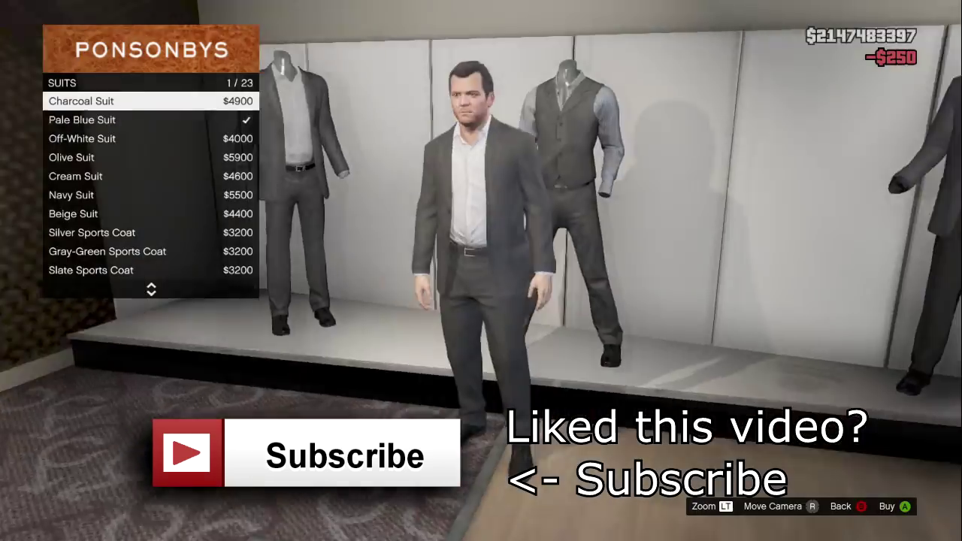
key("Down")
key("Down")
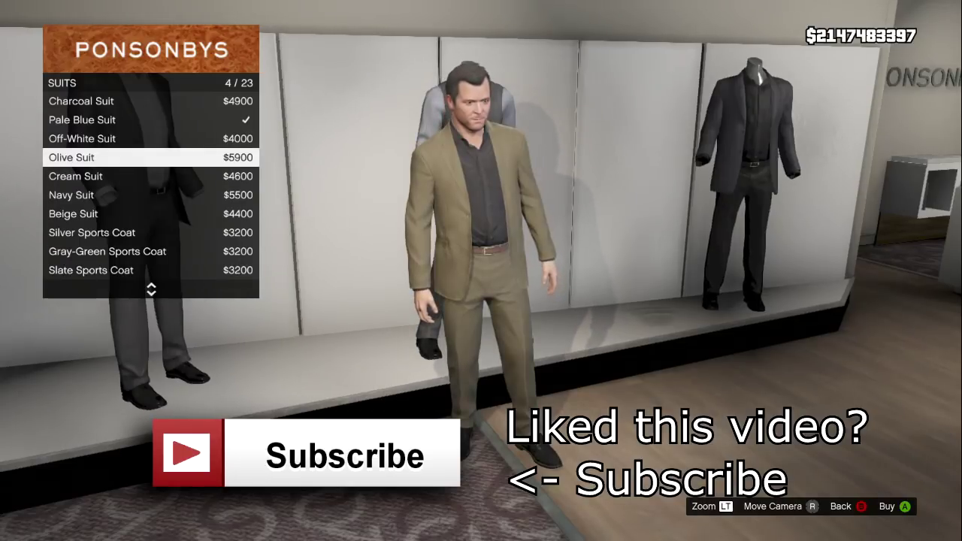
key("Down")
key("Down")
key("Down")
key("Up")
key("Up")
key("Up")
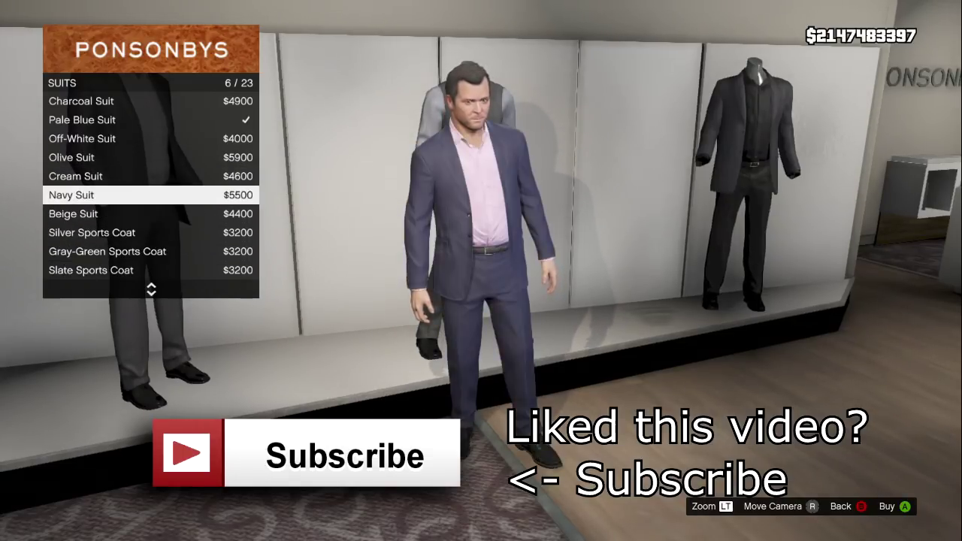
key("Up")
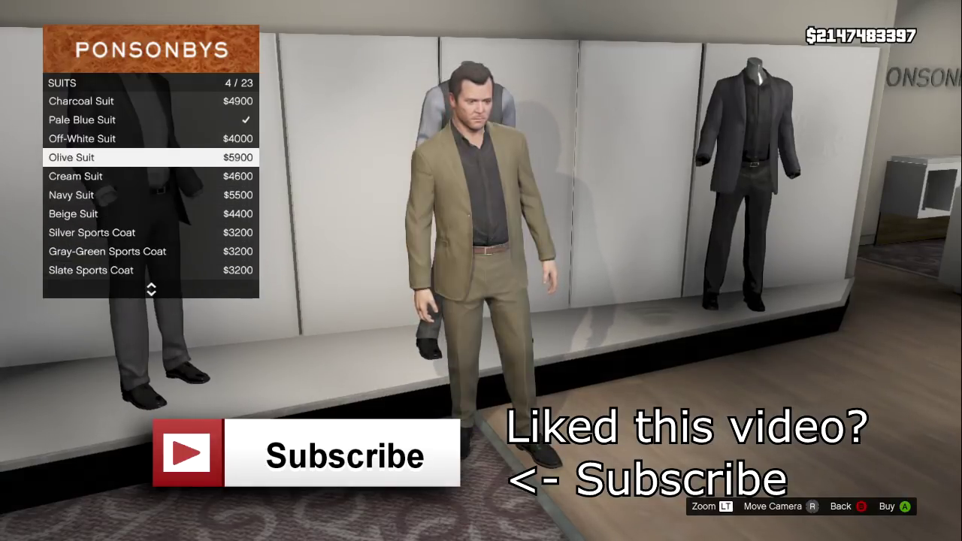
key("Return")
key("Escape")
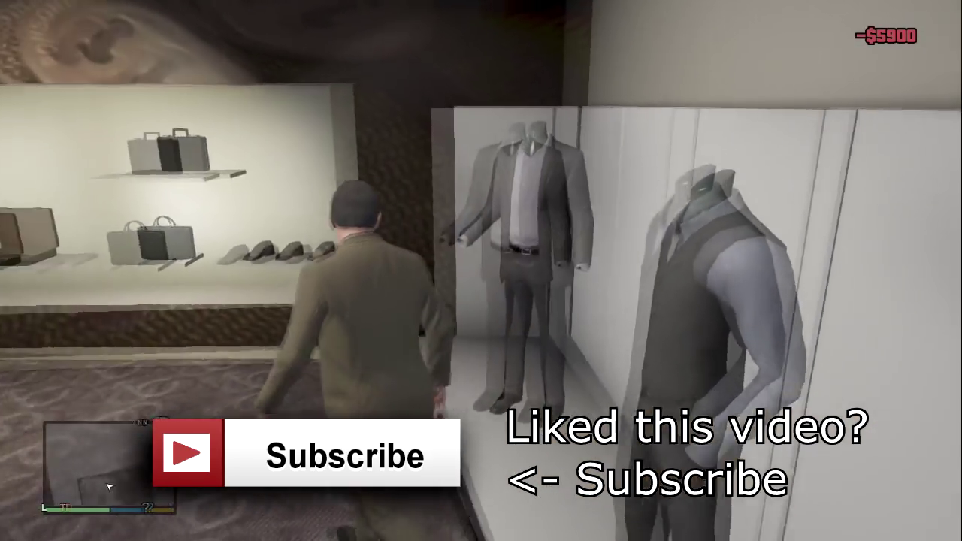
Step: Preview smart shoes such as the Charcoal Leather Shoes, then walk out of the store
key("w")
key("Right")
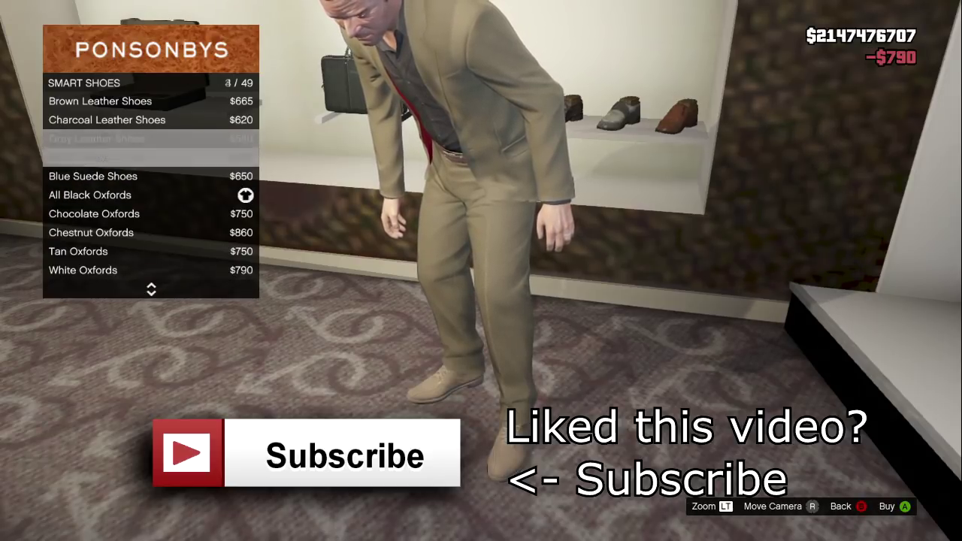
key("Up")
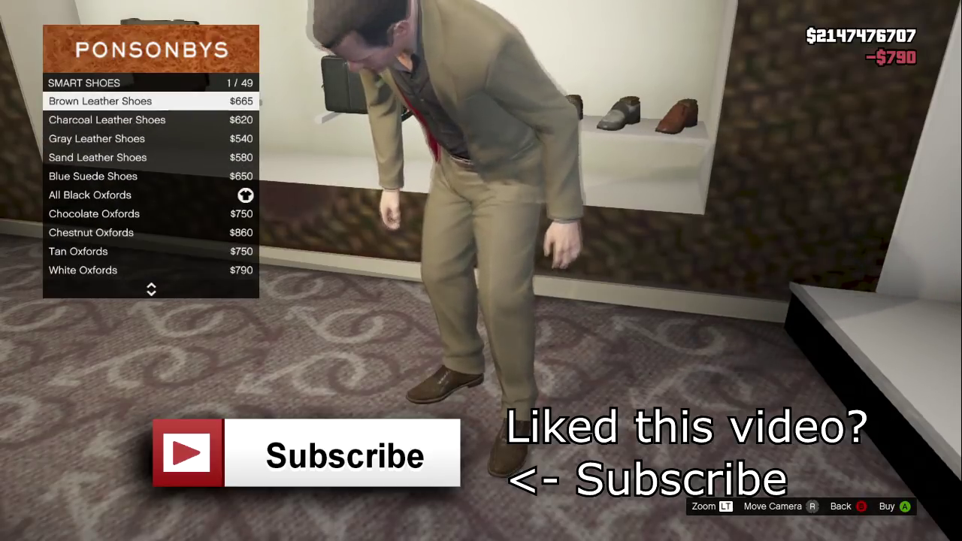
key("Escape")
key("w")
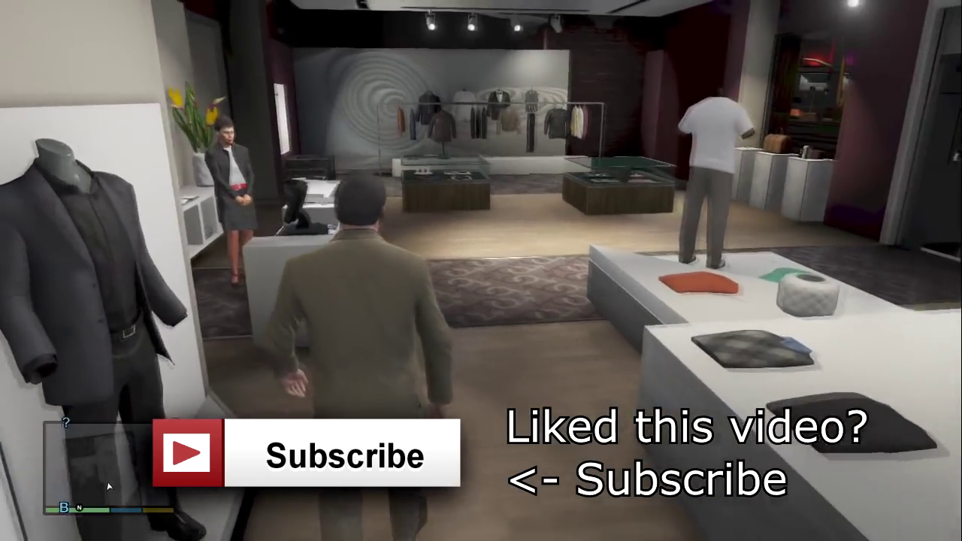
key("w")
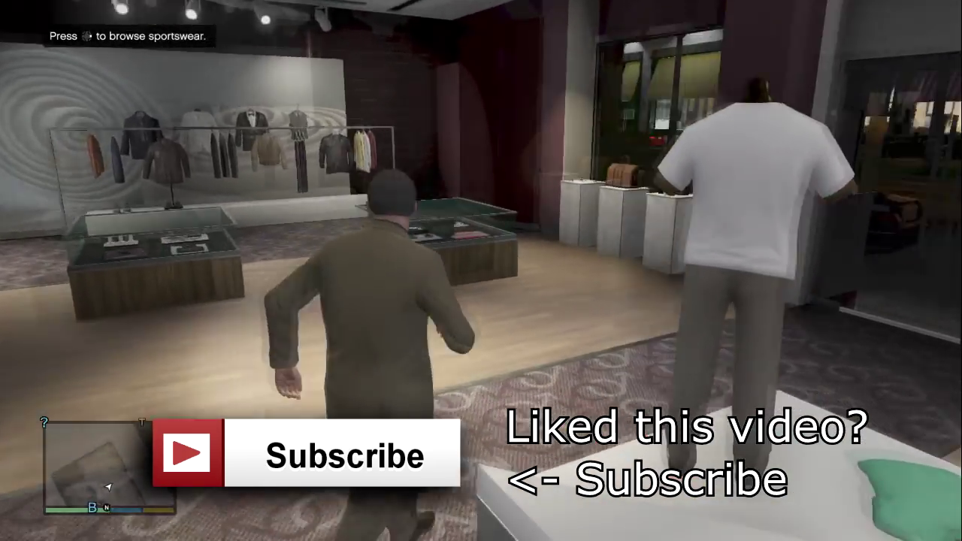
key("w")
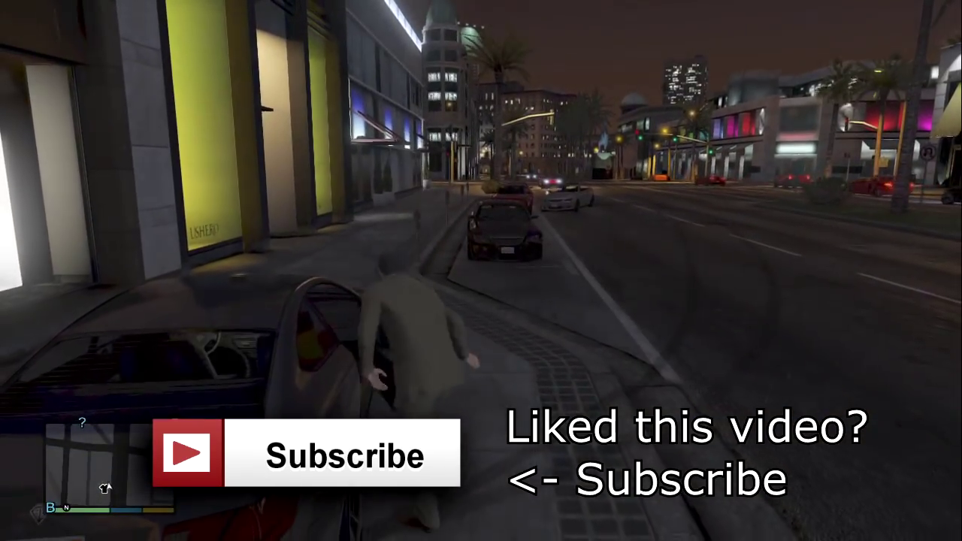
Step: Drive to Ammu-Nation and buy the Extended clip in the assault rifle upgrades
key("w")
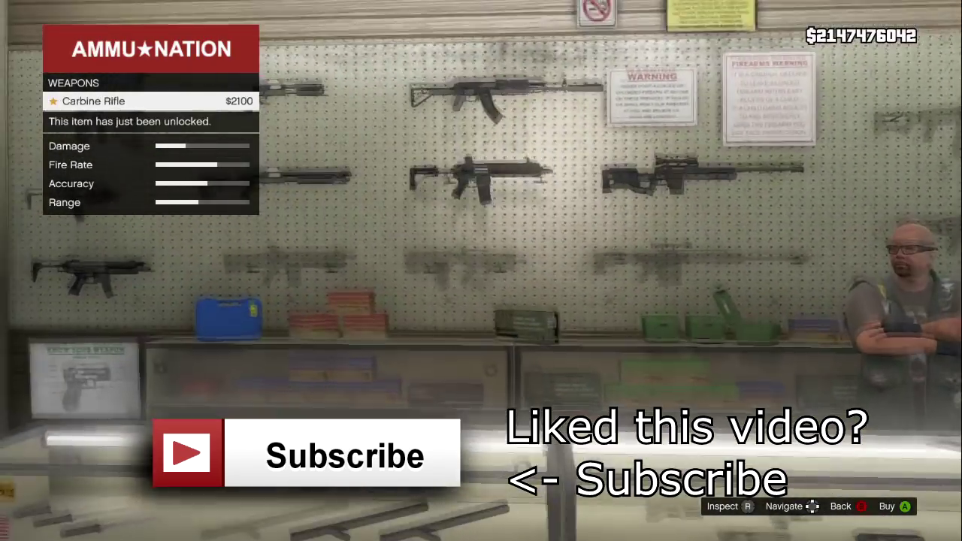
key("Return")
key("Down")
key("Down")
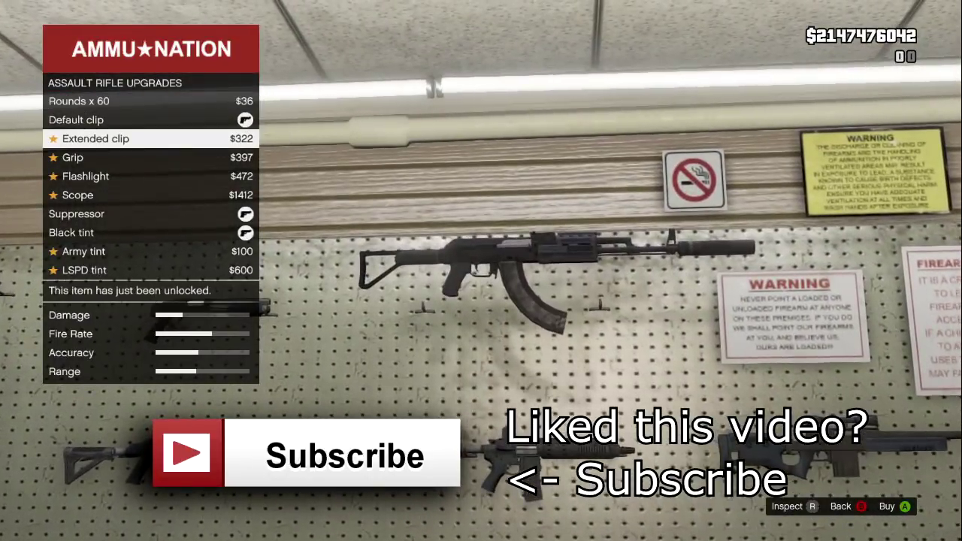
key("Return")
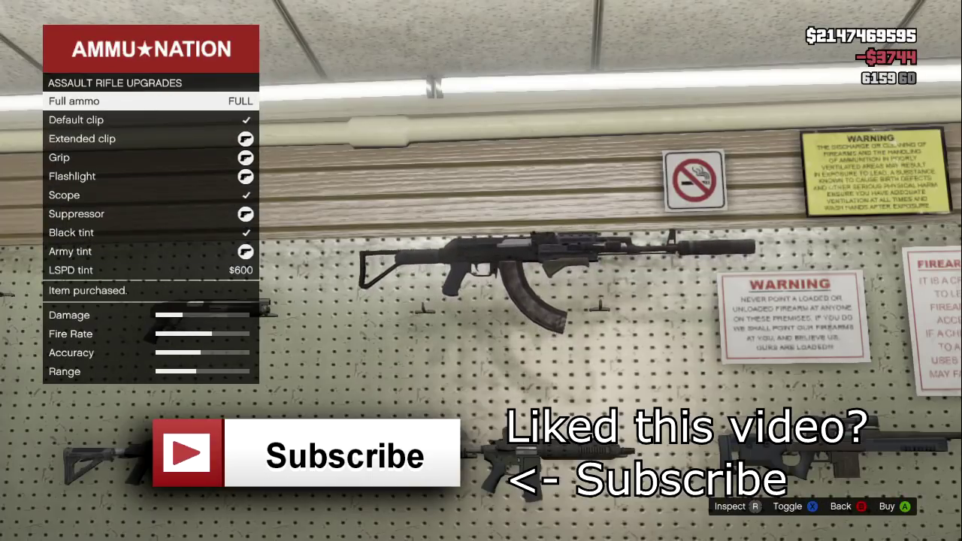
key("Escape")
Step: Leave the gun counter, pick a weapon from the wheel, and get back into the parked car
key("w")
key("Tab")
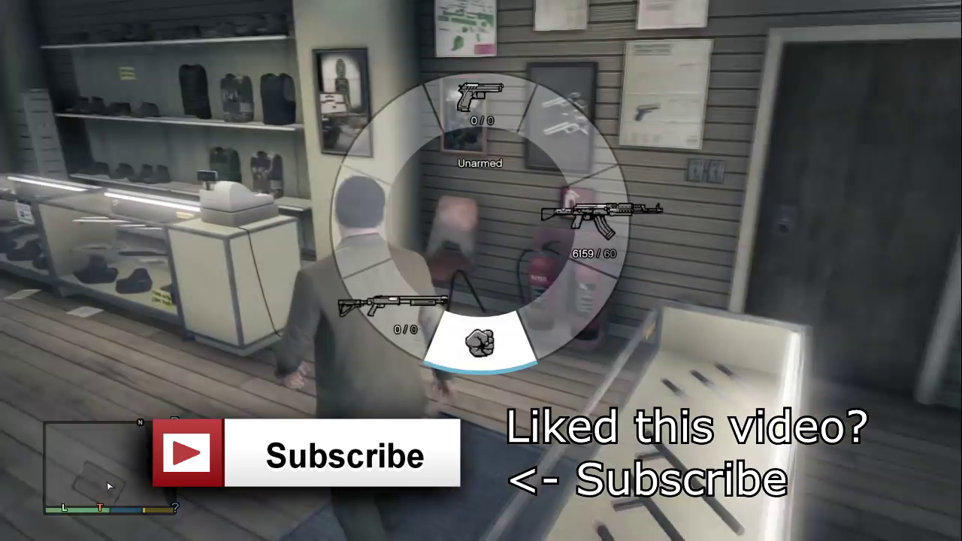
mouse_move(601, 218)
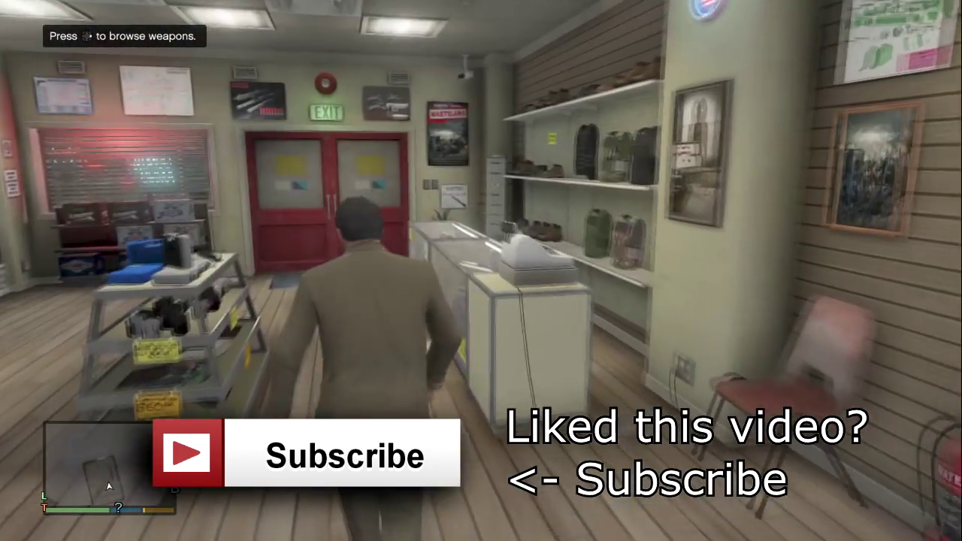
key("w")
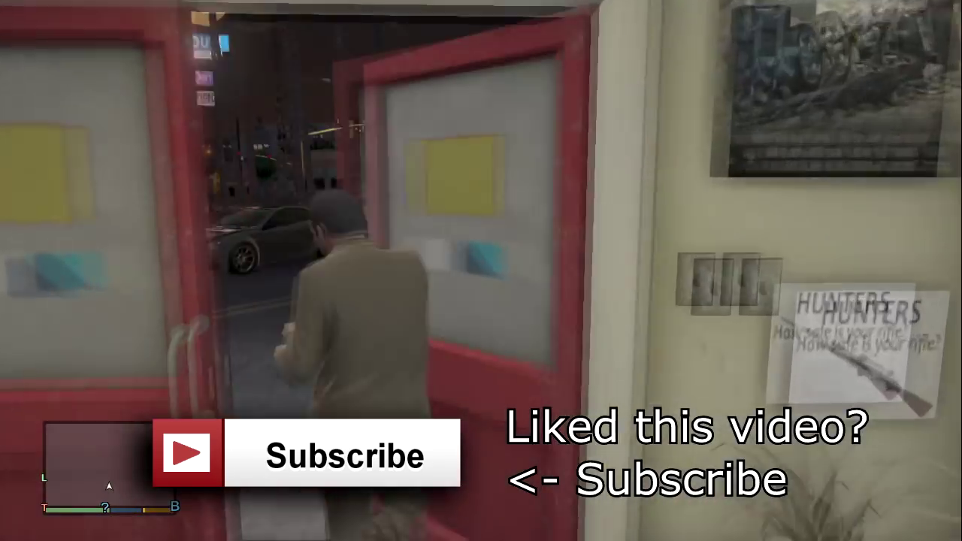
key("w")
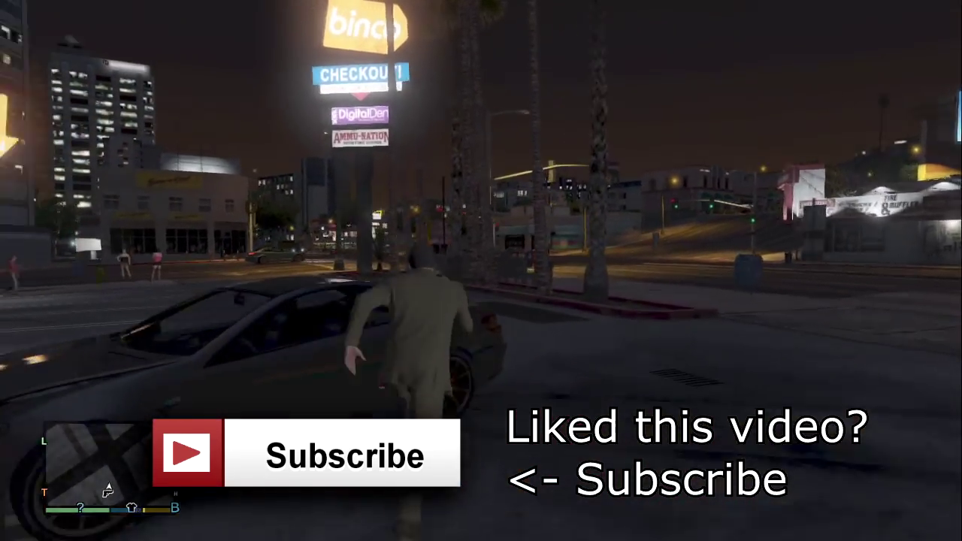
key("f")
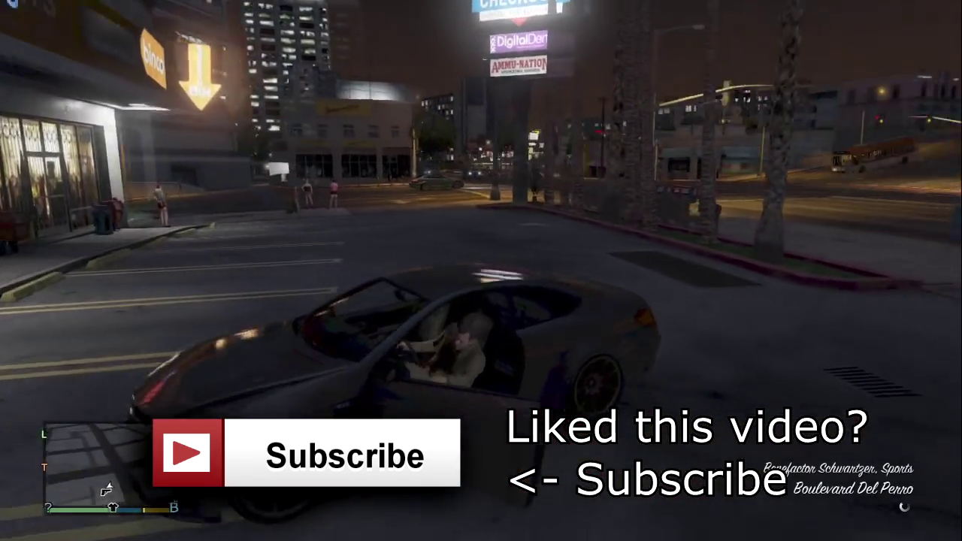